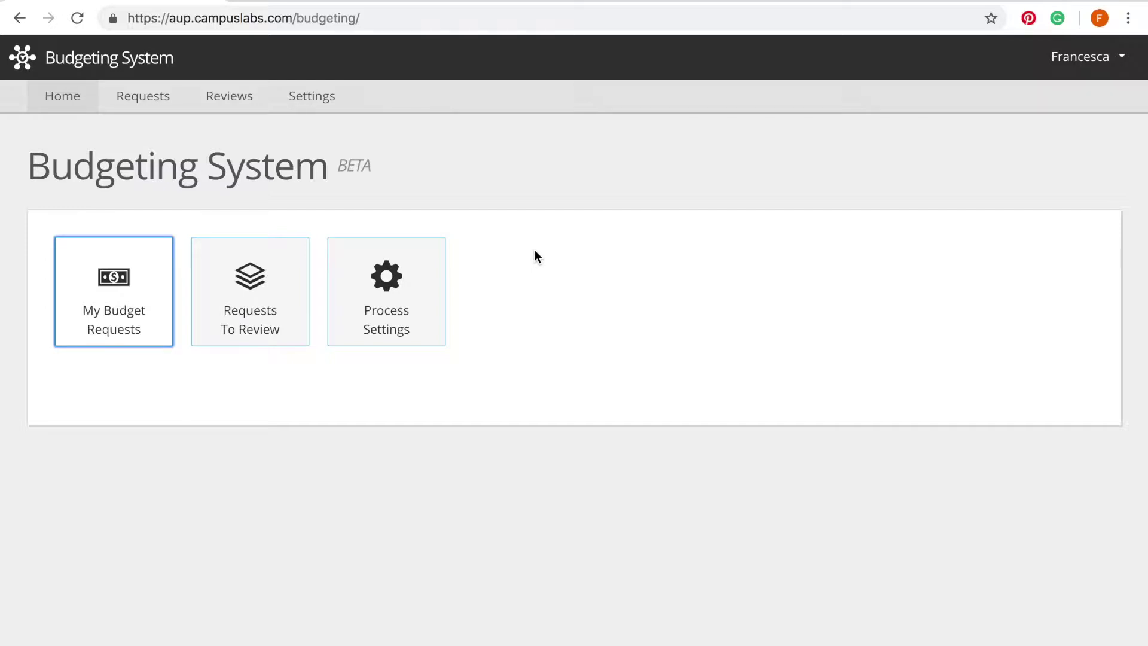
{"action": "key", "text": "super+l"}
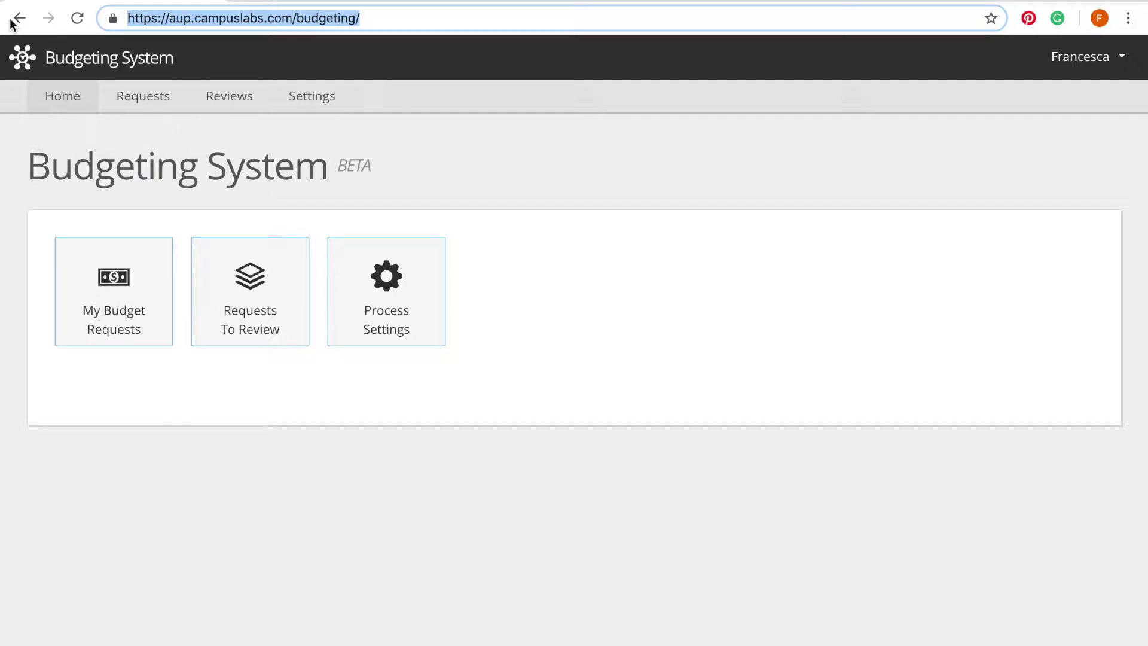
{"action": "left_click", "coordinate": [366, 19]}
{"action": "left_click_drag", "start_coordinate": [366, 21], "coordinate": [294, 22]}
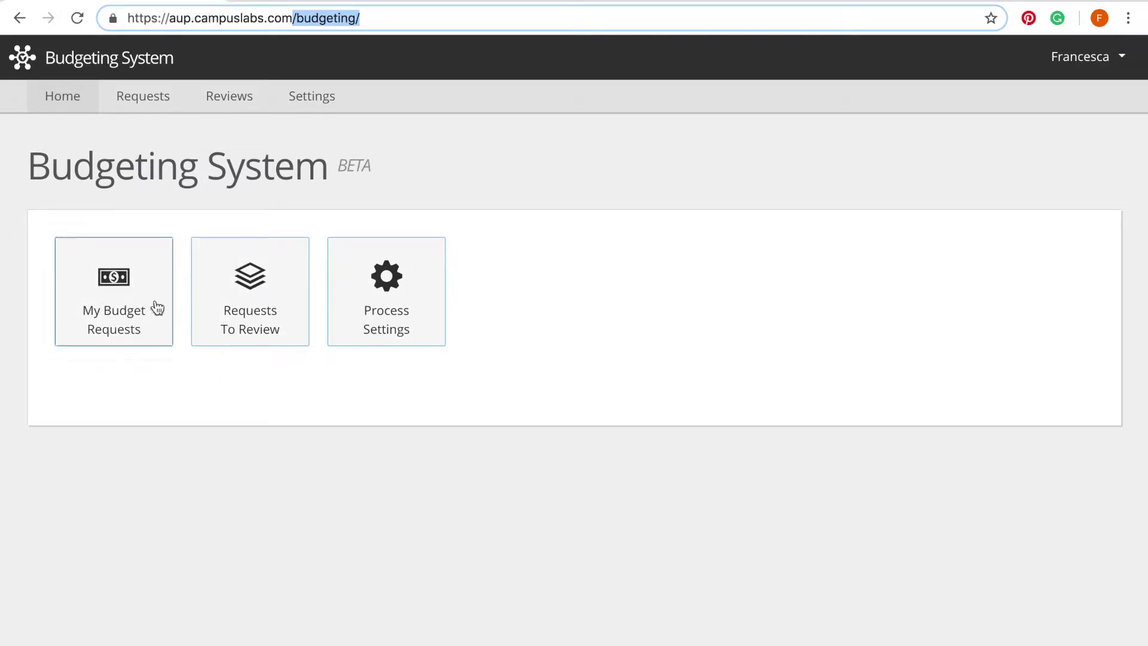
Open the budget requests and list the personal requests instead of the organization ones.
{"action": "left_click", "coordinate": [106, 318]}
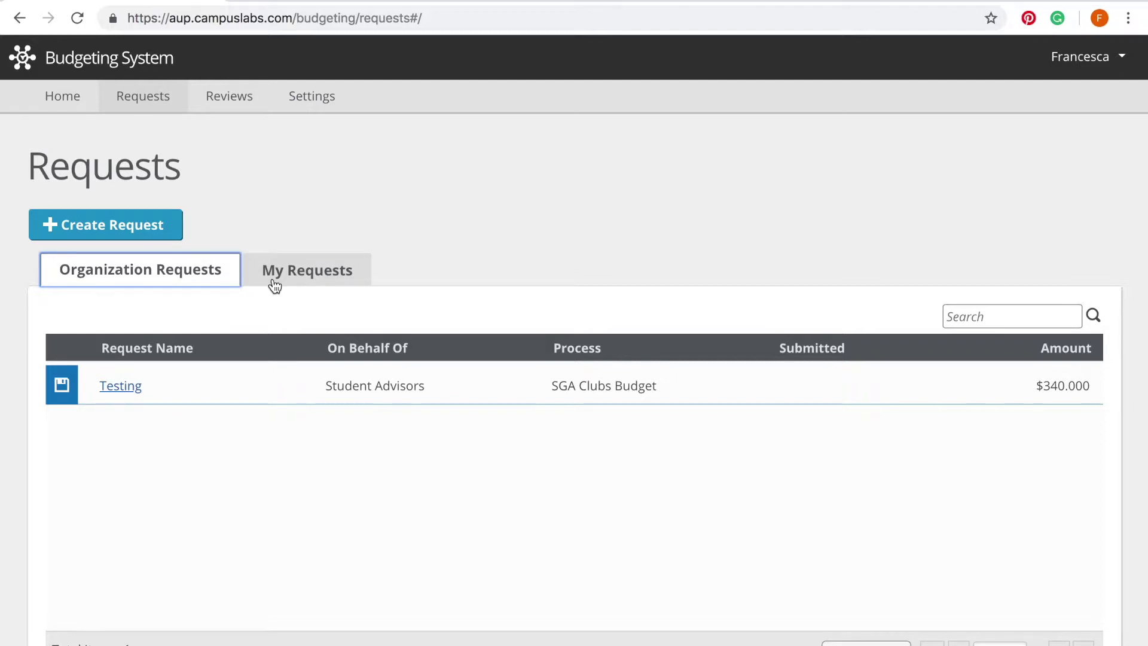
{"action": "left_click", "coordinate": [274, 280]}
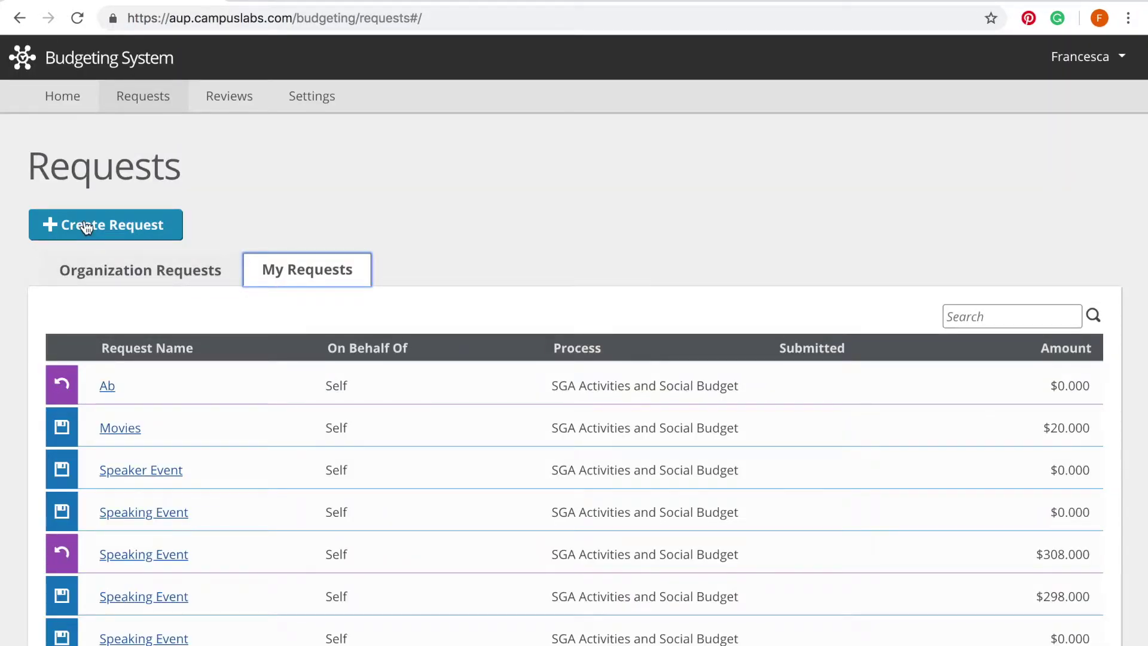
Start a new request for the SGA Activities and Social Budget after reviewing the available budget processes.
{"action": "left_click", "coordinate": [87, 226]}
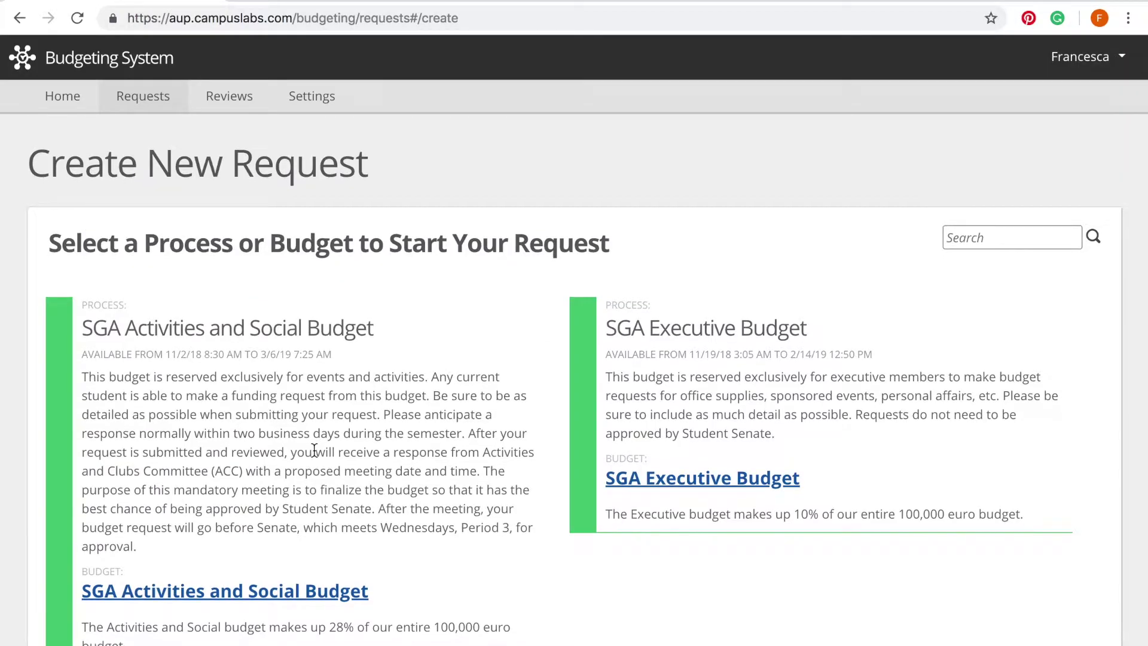
{"action": "scroll", "coordinate": [314, 450], "scroll_direction": "down", "scroll_amount": 5}
{"action": "scroll", "coordinate": [594, 433], "scroll_direction": "up", "scroll_amount": 2}
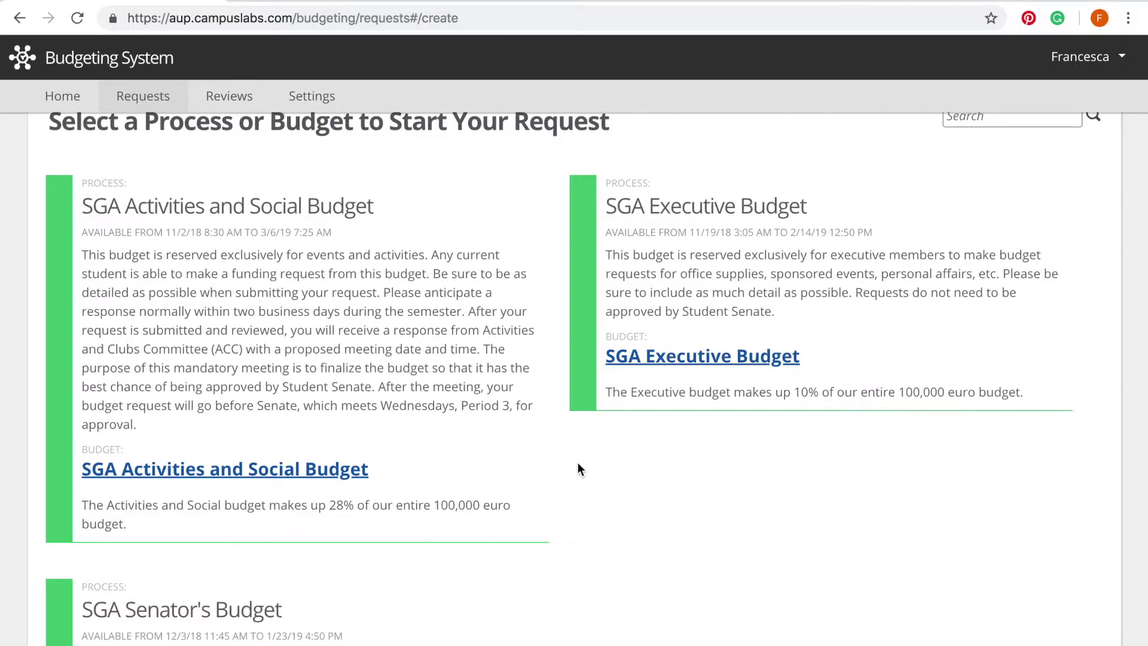
{"action": "scroll", "coordinate": [579, 456], "scroll_direction": "down", "scroll_amount": 4}
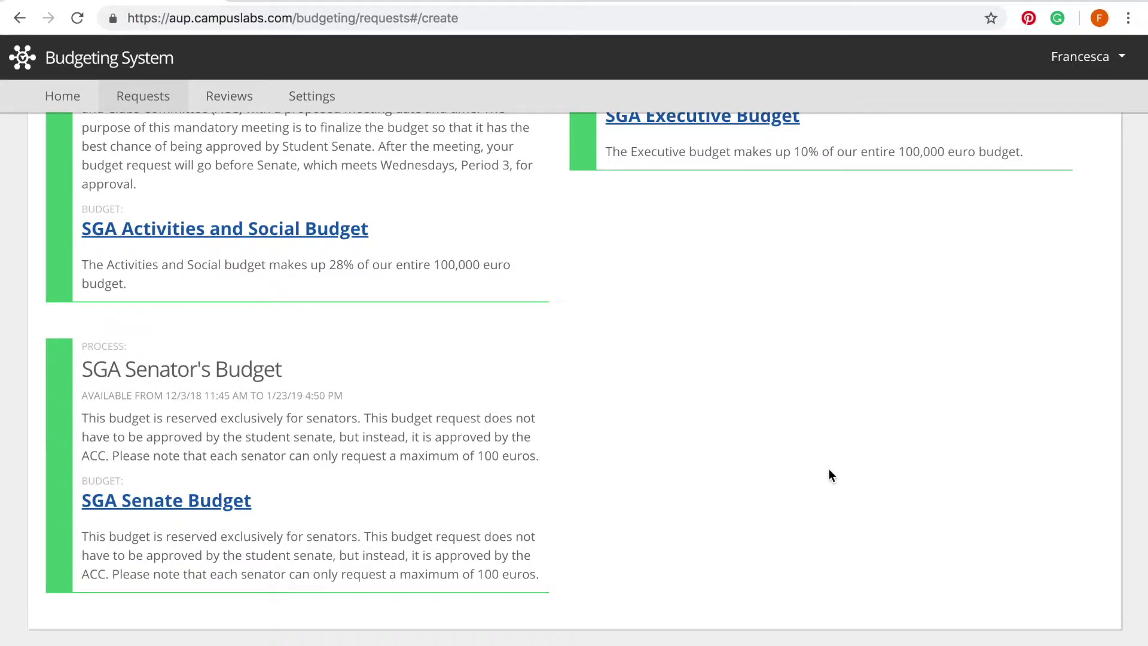
{"action": "scroll", "coordinate": [677, 277], "scroll_direction": "up", "scroll_amount": 1}
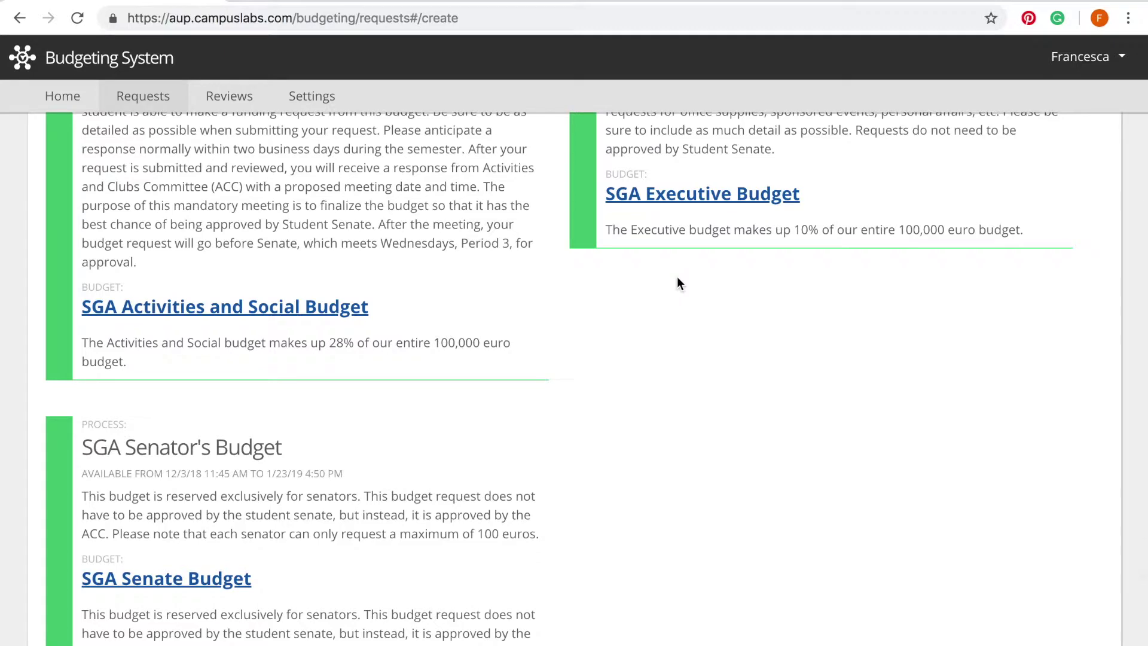
{"action": "scroll", "coordinate": [677, 276], "scroll_direction": "up", "scroll_amount": 1}
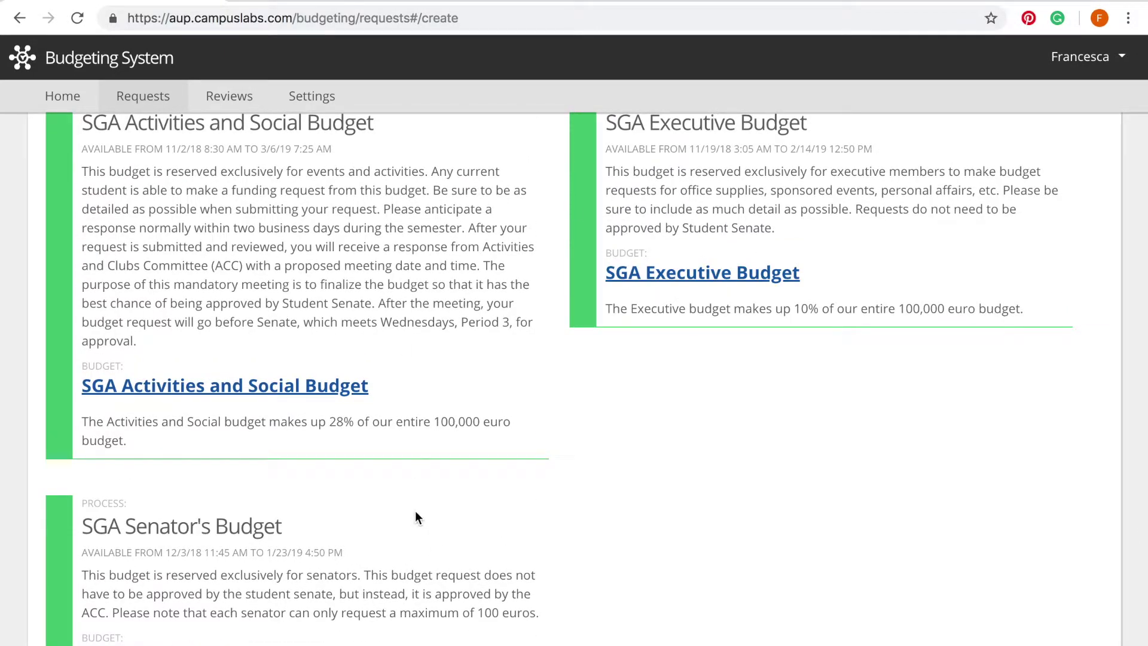
{"action": "left_click_drag", "start_coordinate": [272, 340], "coordinate": [78, 169]}
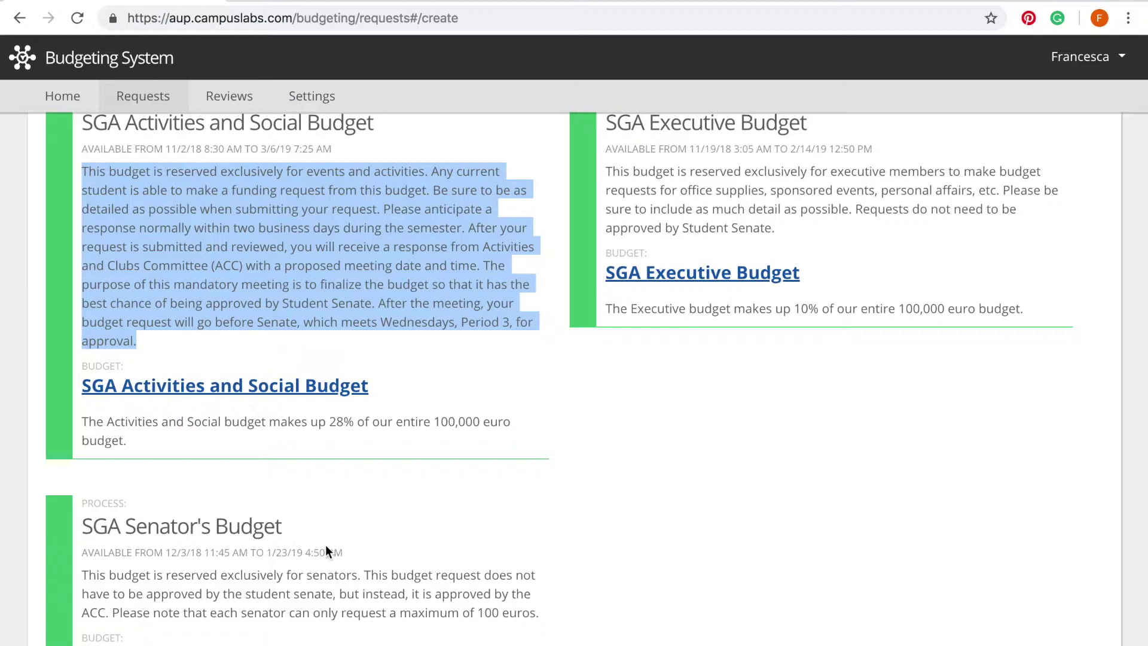
{"action": "scroll", "coordinate": [224, 206], "scroll_direction": "up", "scroll_amount": 2}
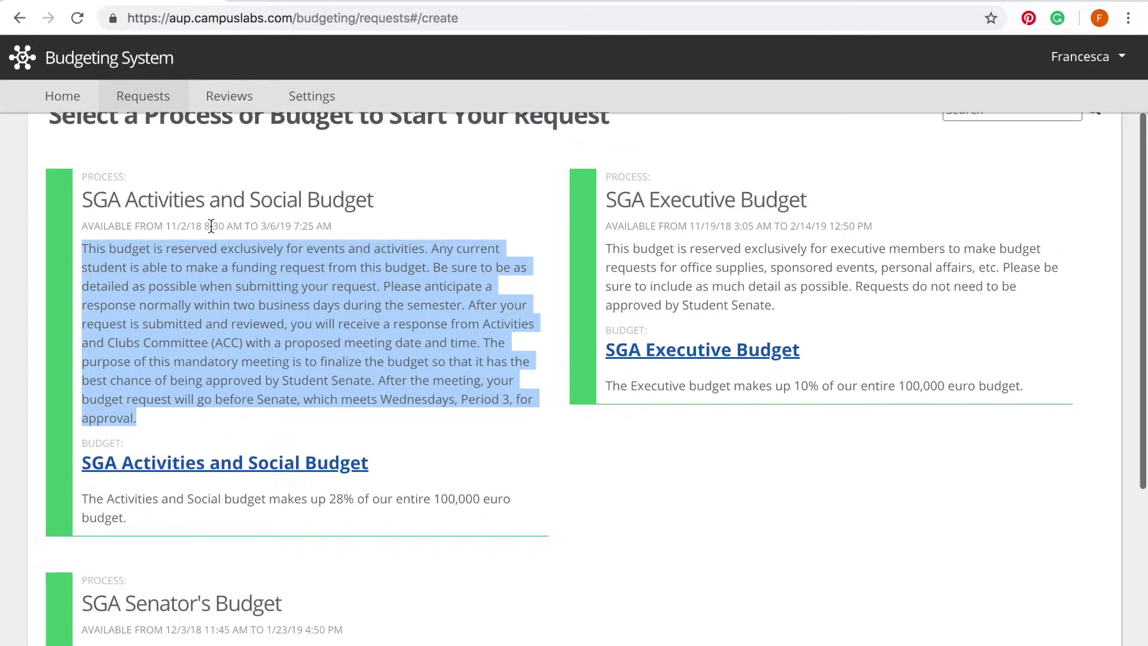
{"action": "left_click", "coordinate": [247, 466]}
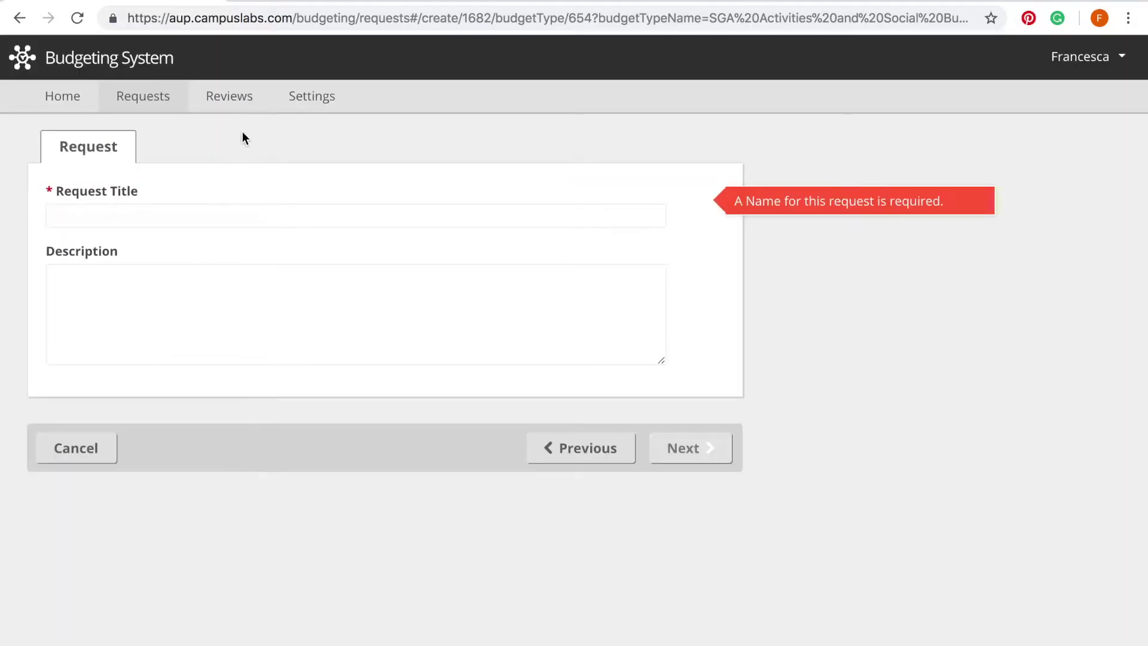
Title the new request Speaking Event.
{"action": "left_click", "coordinate": [238, 212]}
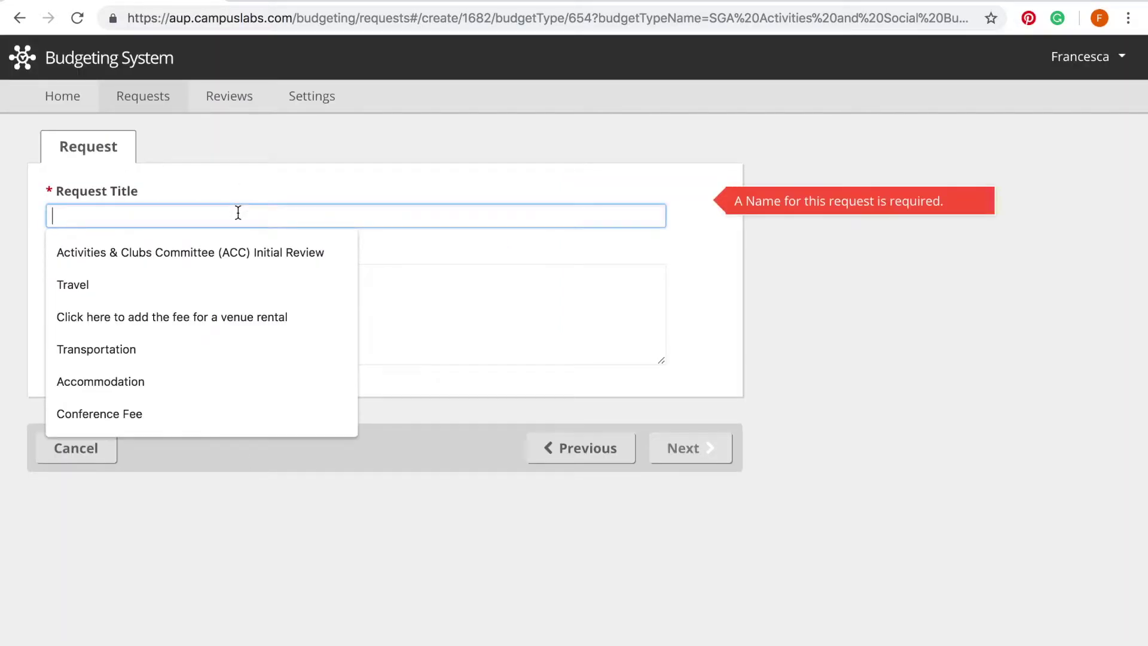
{"action": "type", "text": "Speakin"}
{"action": "left_click", "coordinate": [74, 252]}
Describe the request as the named speaker coming to AUP, and continue to the additional information.
{"action": "left_click", "coordinate": [82, 276]}
{"action": "type", "text": "M"}
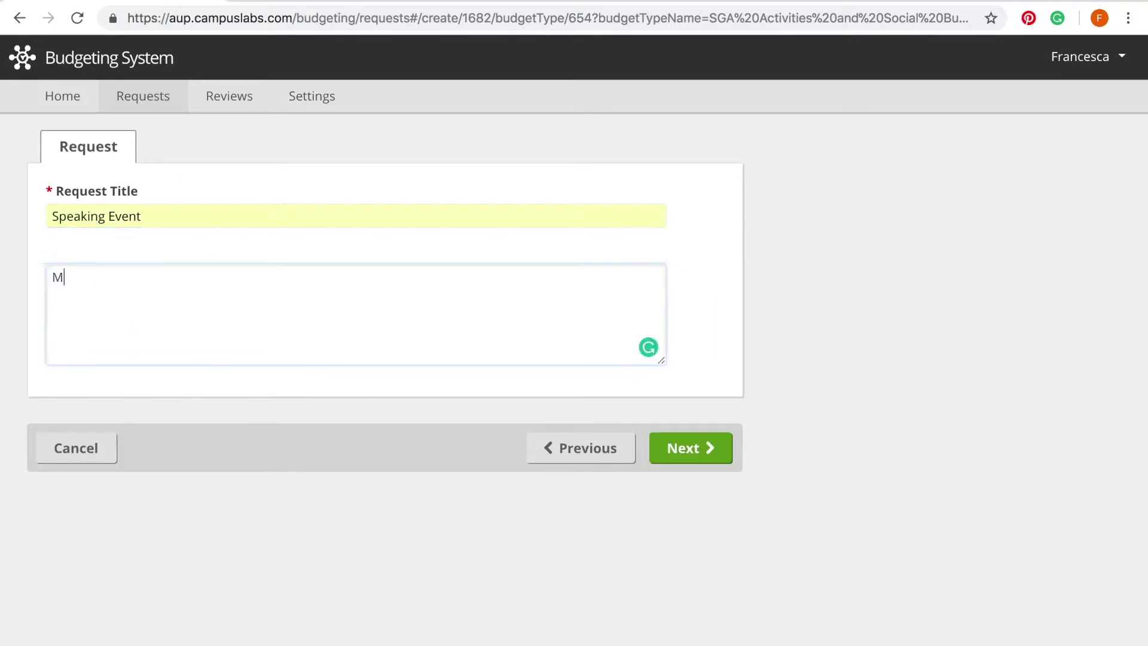
{"action": "type", "text": "r. Brown co"}
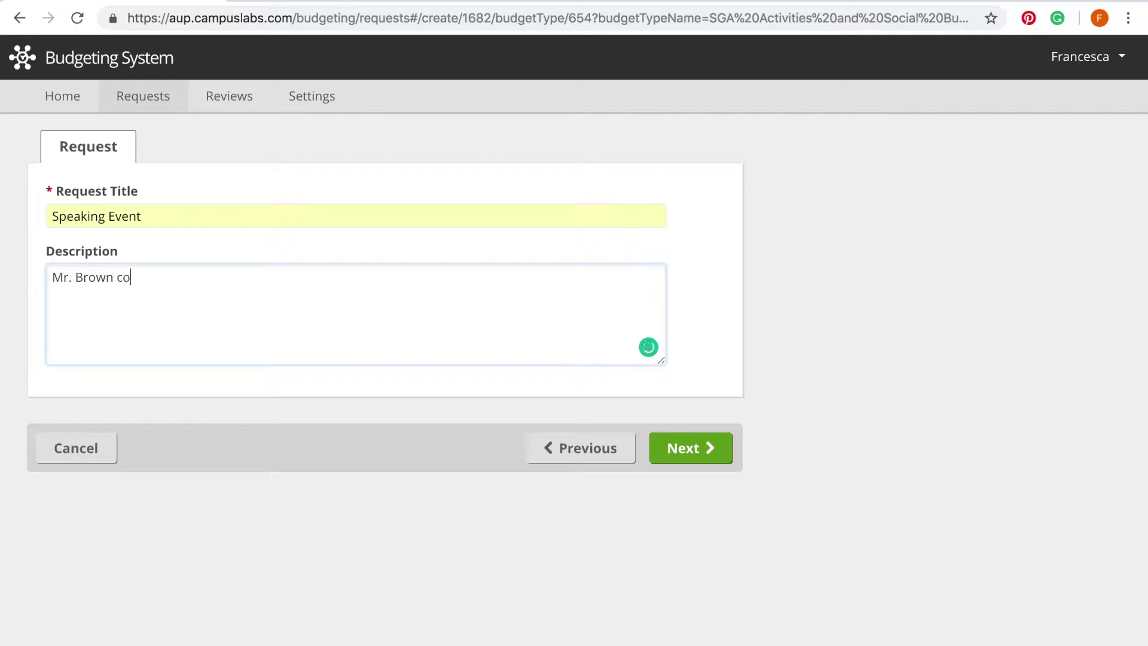
{"action": "type", "text": "ming to AUP"}
{"action": "left_click_drag", "start_coordinate": [235, 292], "coordinate": [29, 278]}
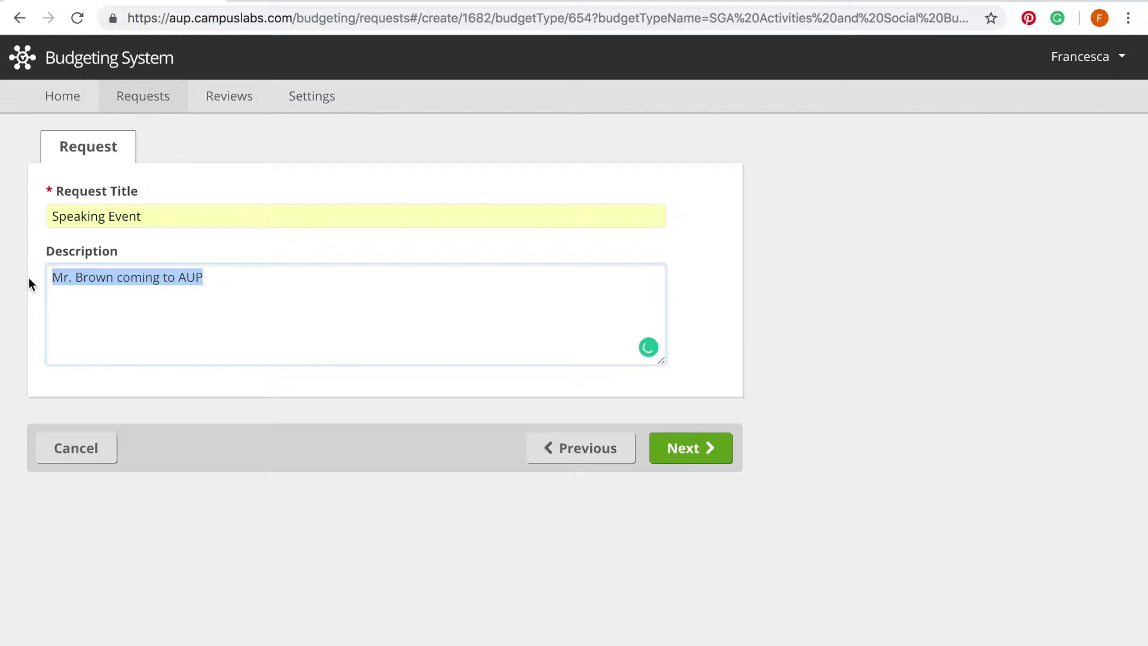
{"action": "left_click", "coordinate": [281, 339]}
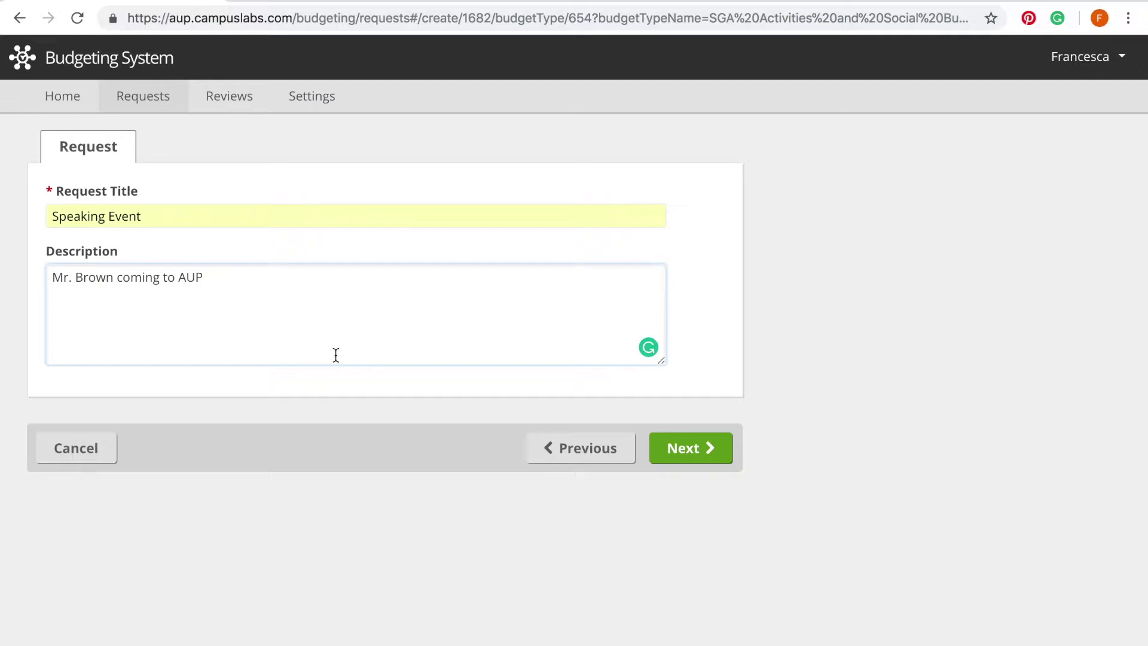
{"action": "left_click", "coordinate": [705, 454]}
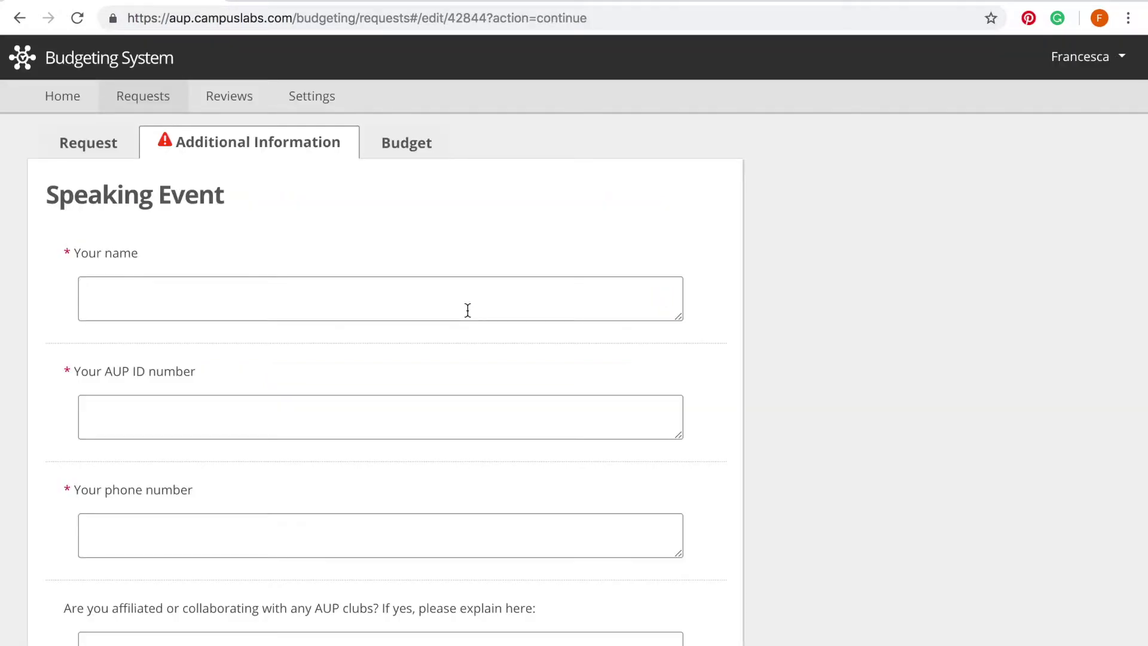
Fill in the required name, AUP ID number and phone number answers, each with the placeholder c.
{"action": "scroll", "coordinate": [468, 309], "scroll_direction": "down", "scroll_amount": 3}
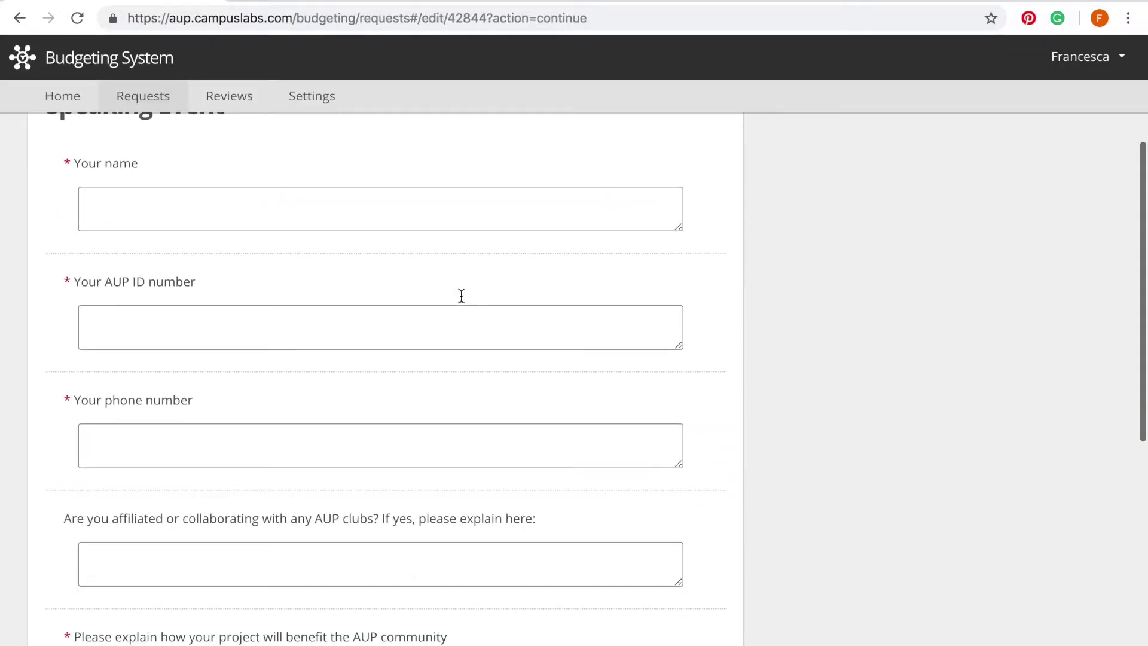
{"action": "left_click", "coordinate": [420, 223]}
{"action": "type", "text": "c"}
{"action": "left_click", "coordinate": [338, 322]}
{"action": "type", "text": "c"}
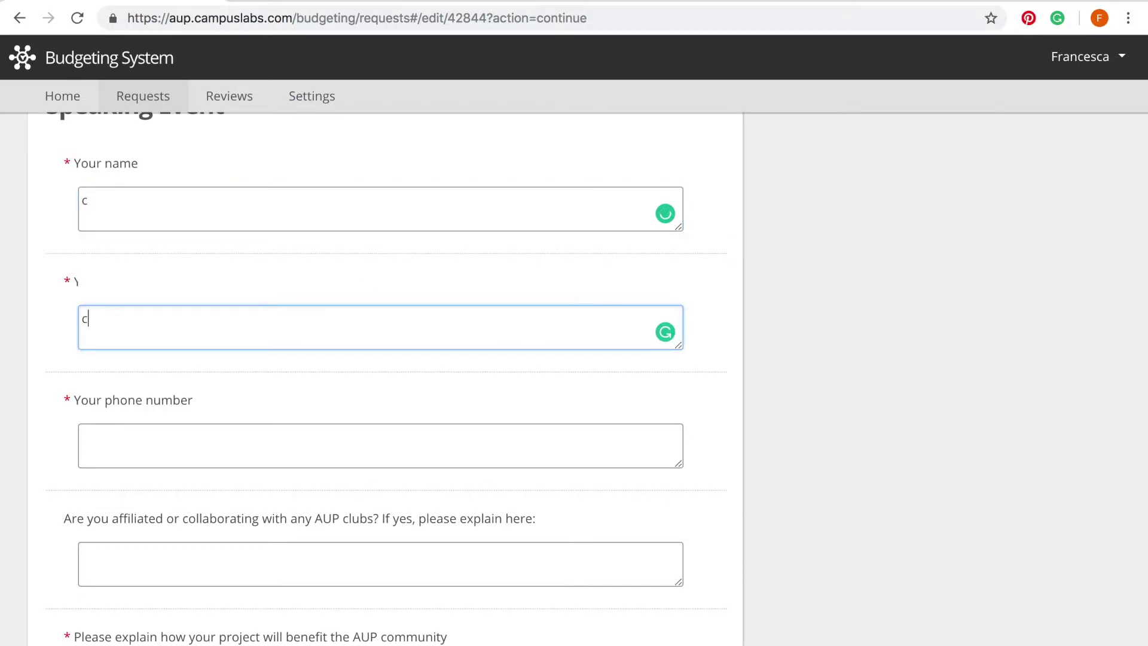
{"action": "scroll", "coordinate": [335, 287], "scroll_direction": "down", "scroll_amount": 5}
{"action": "left_click", "coordinate": [333, 254]}
{"action": "type", "text": "c"}
Enter the placeholder c as the explanation of how the project will benefit the AUP community.
{"action": "scroll", "coordinate": [318, 283], "scroll_direction": "down", "scroll_amount": 3}
{"action": "left_click", "coordinate": [295, 336]}
{"action": "type", "text": "c"}
{"action": "scroll", "coordinate": [294, 337], "scroll_direction": "down", "scroll_amount": 2}
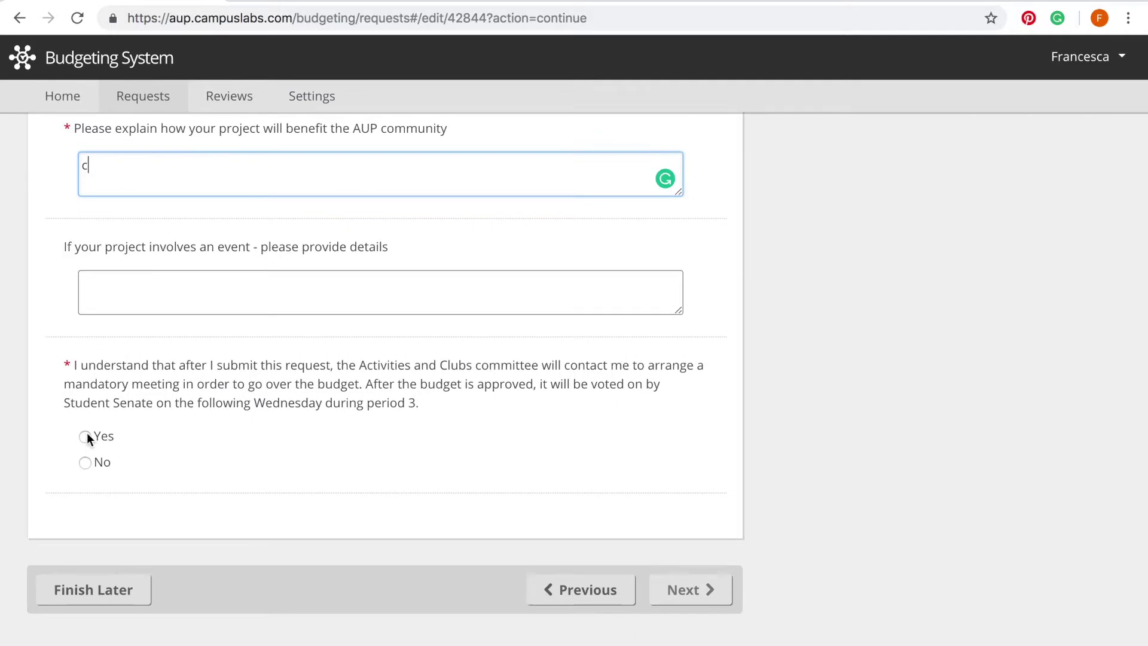
Answer Yes to the mandatory committee meeting acknowledgement and continue to the request's budget.
{"action": "left_click", "coordinate": [85, 436]}
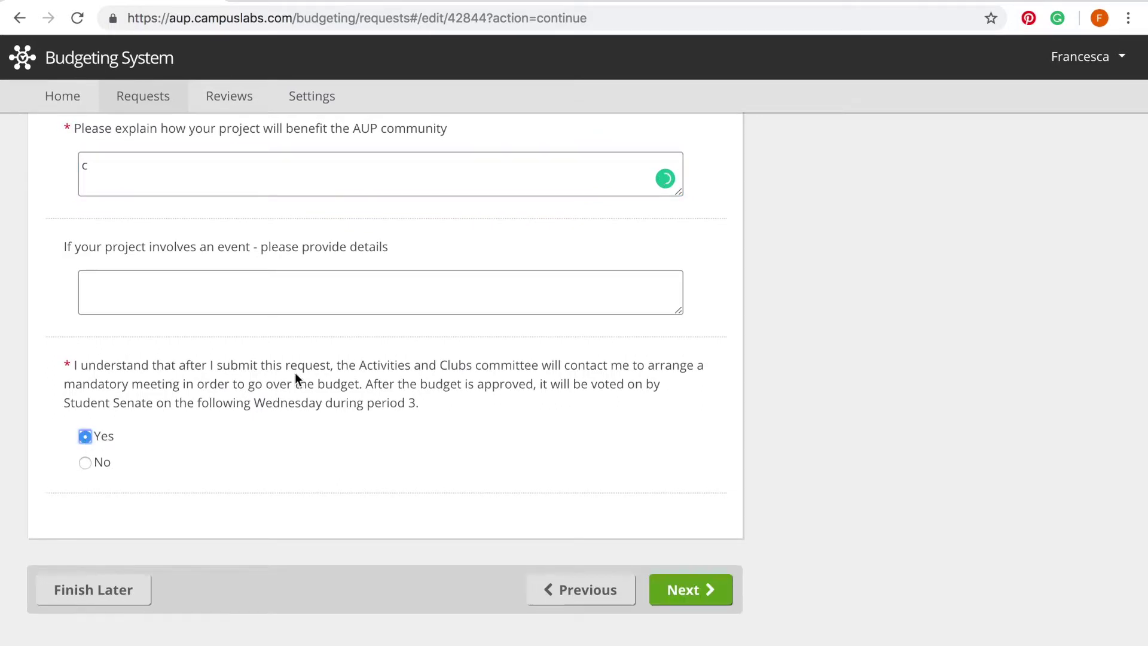
{"action": "left_click_drag", "start_coordinate": [417, 401], "coordinate": [66, 359]}
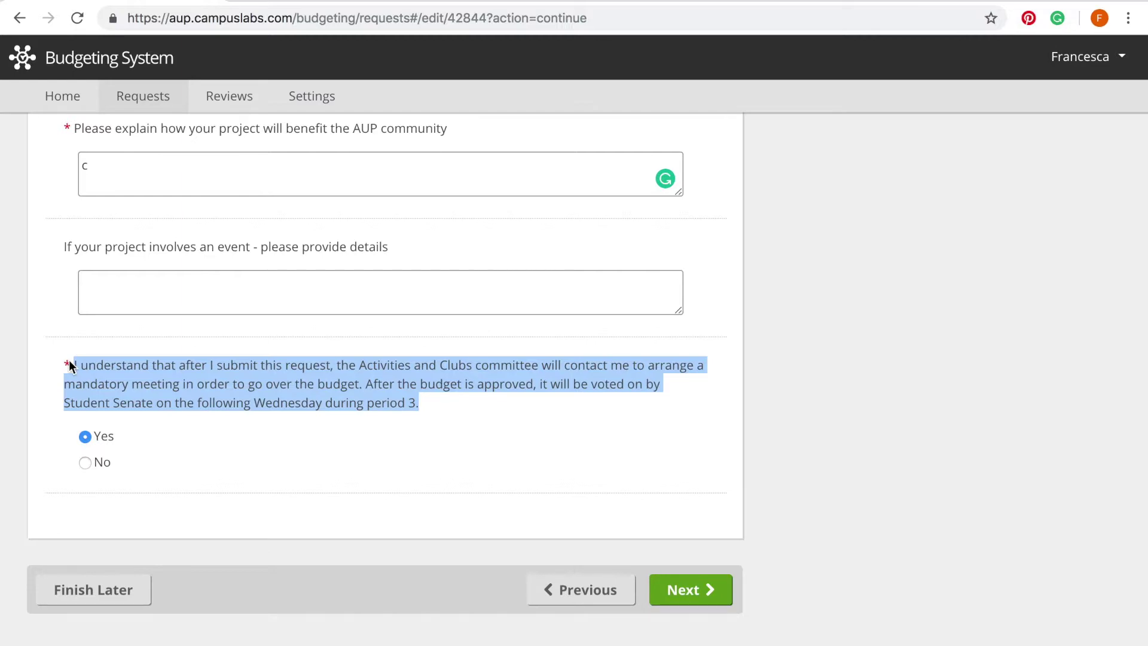
{"action": "scroll", "coordinate": [127, 371], "scroll_direction": "up", "scroll_amount": 4}
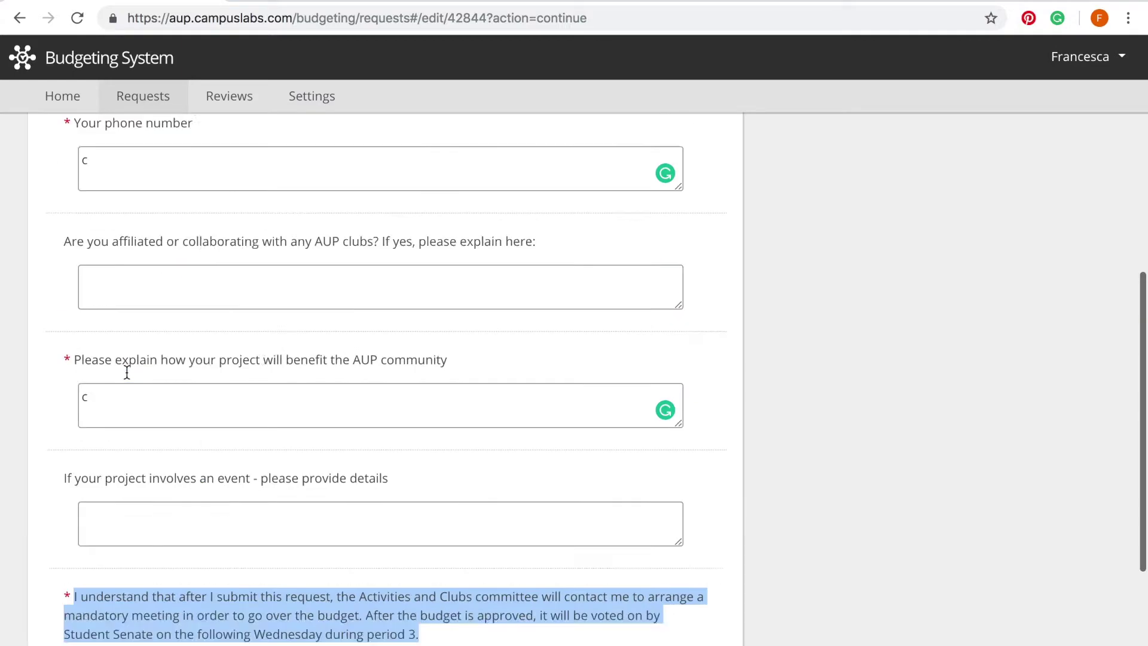
{"action": "scroll", "coordinate": [126, 378], "scroll_direction": "down", "scroll_amount": 4}
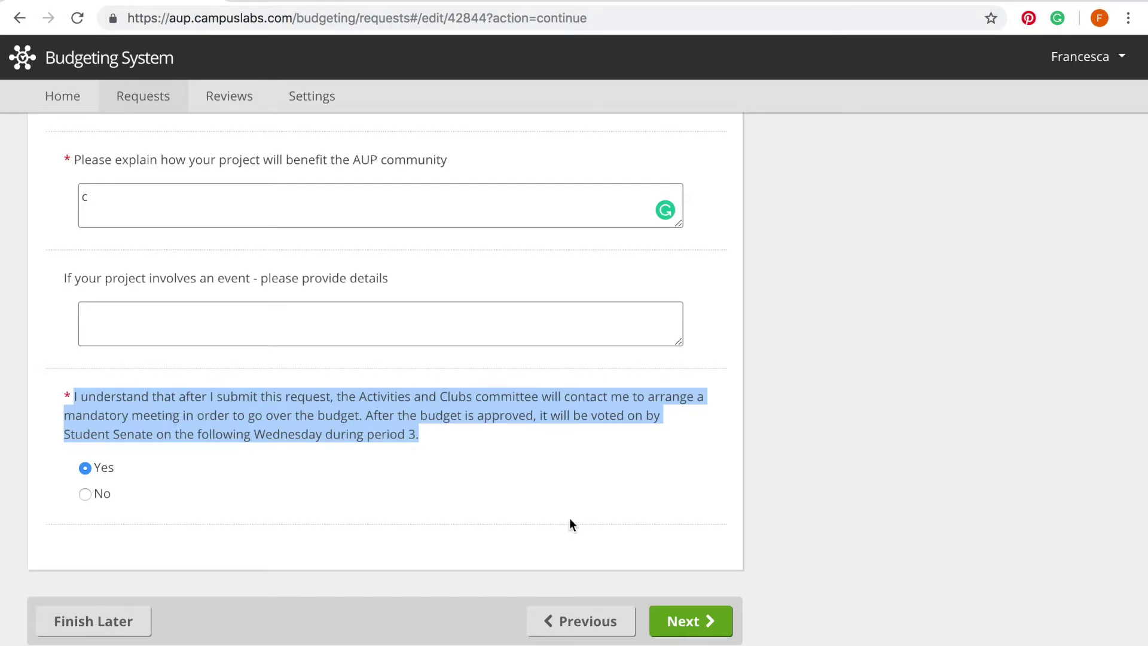
{"action": "left_click", "coordinate": [719, 620]}
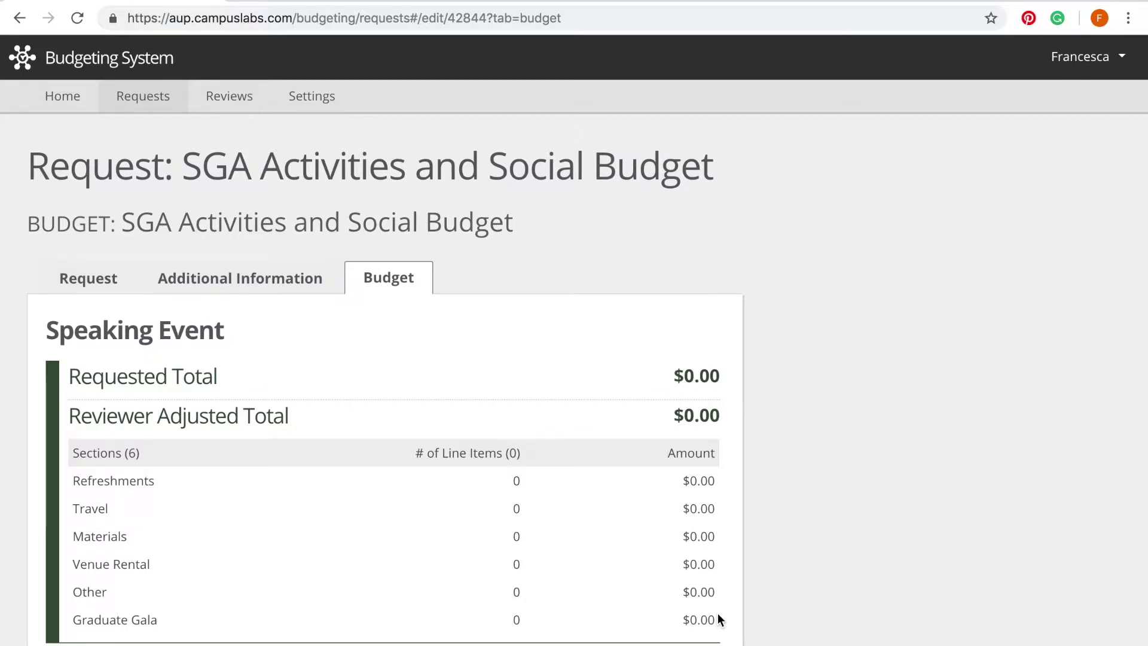
Examine the Speaking Event request's budget sections from Refreshments through Graduate Gala and their options for adding items.
{"action": "scroll", "coordinate": [420, 603], "scroll_direction": "down", "scroll_amount": 4}
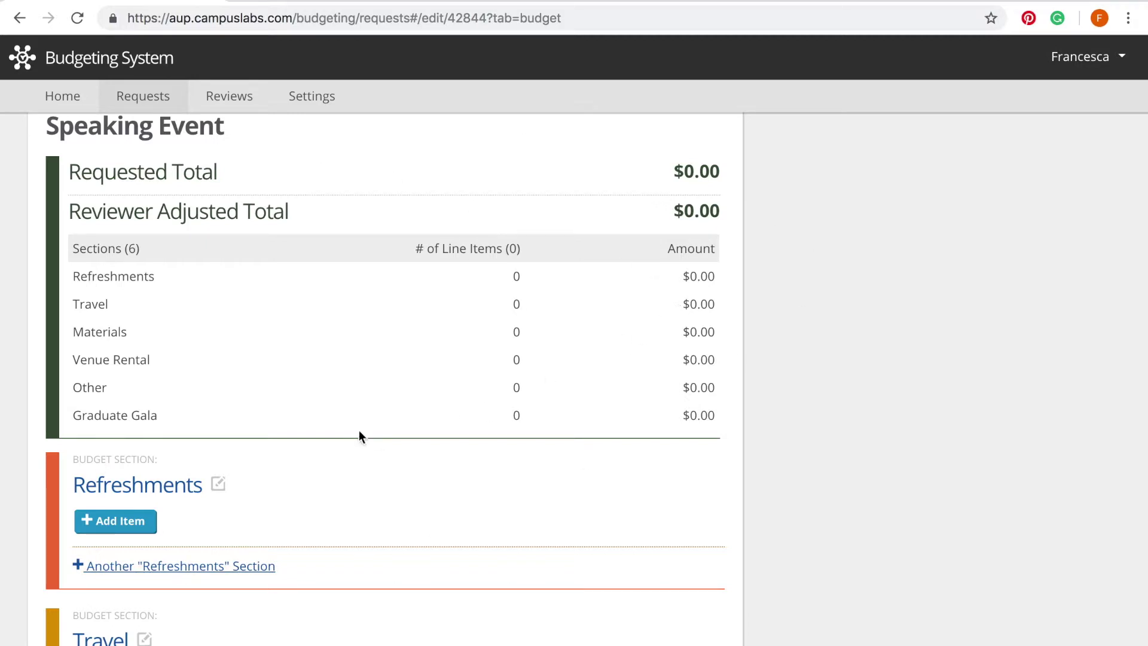
{"action": "scroll", "coordinate": [359, 436], "scroll_direction": "down", "scroll_amount": 2}
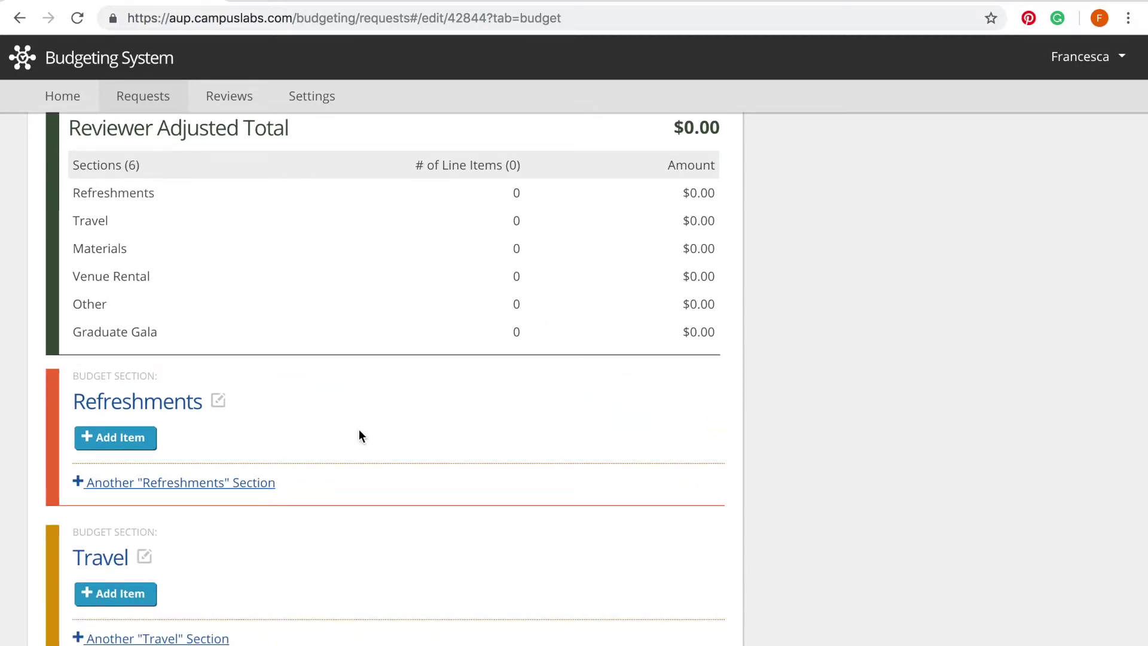
{"action": "scroll", "coordinate": [359, 436], "scroll_direction": "down", "scroll_amount": 4}
{"action": "scroll", "coordinate": [359, 435], "scroll_direction": "up", "scroll_amount": 2}
{"action": "scroll", "coordinate": [359, 431], "scroll_direction": "up", "scroll_amount": 1}
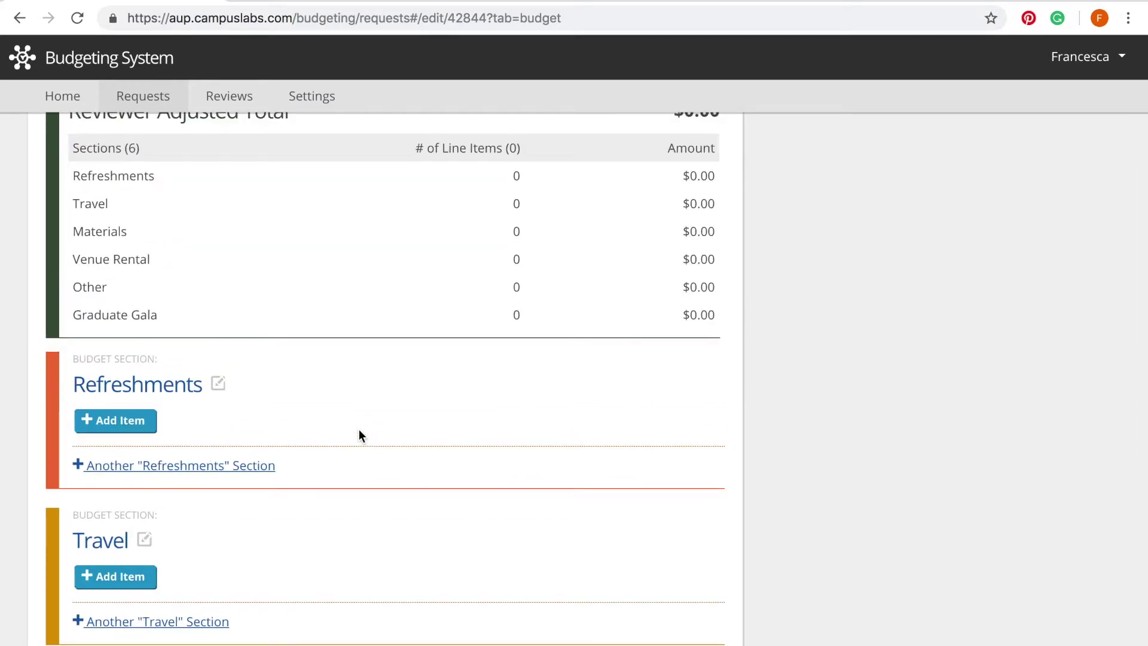
{"action": "scroll", "coordinate": [359, 431], "scroll_direction": "down", "scroll_amount": 8}
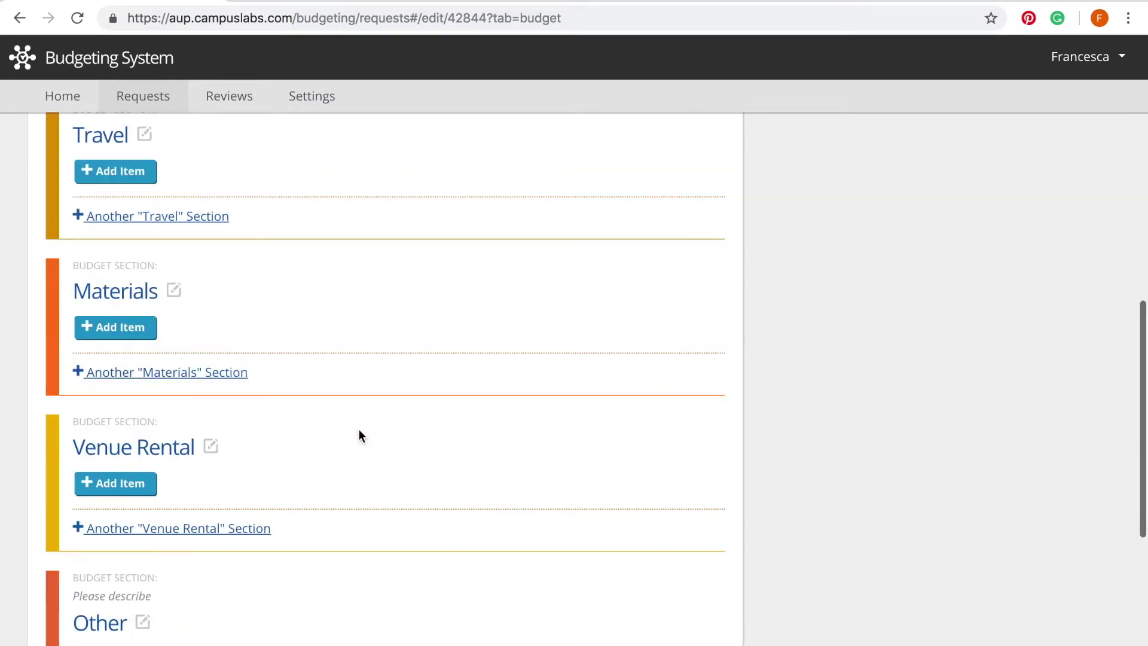
{"action": "scroll", "coordinate": [359, 432], "scroll_direction": "down", "scroll_amount": 4}
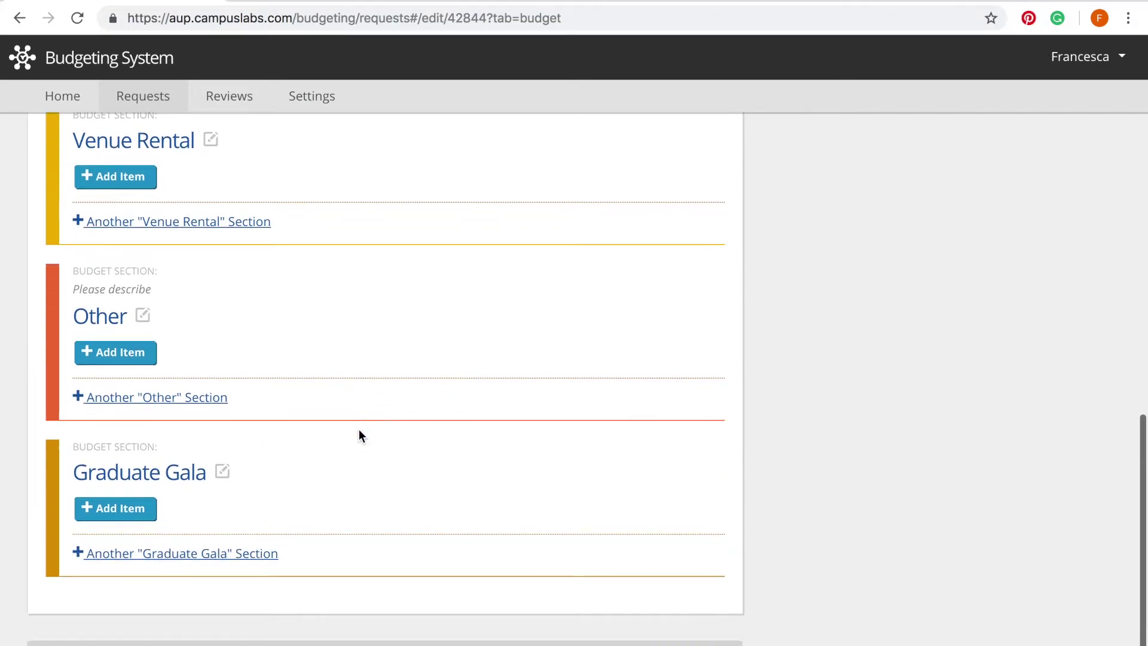
{"action": "scroll", "coordinate": [359, 430], "scroll_direction": "down", "scroll_amount": 1}
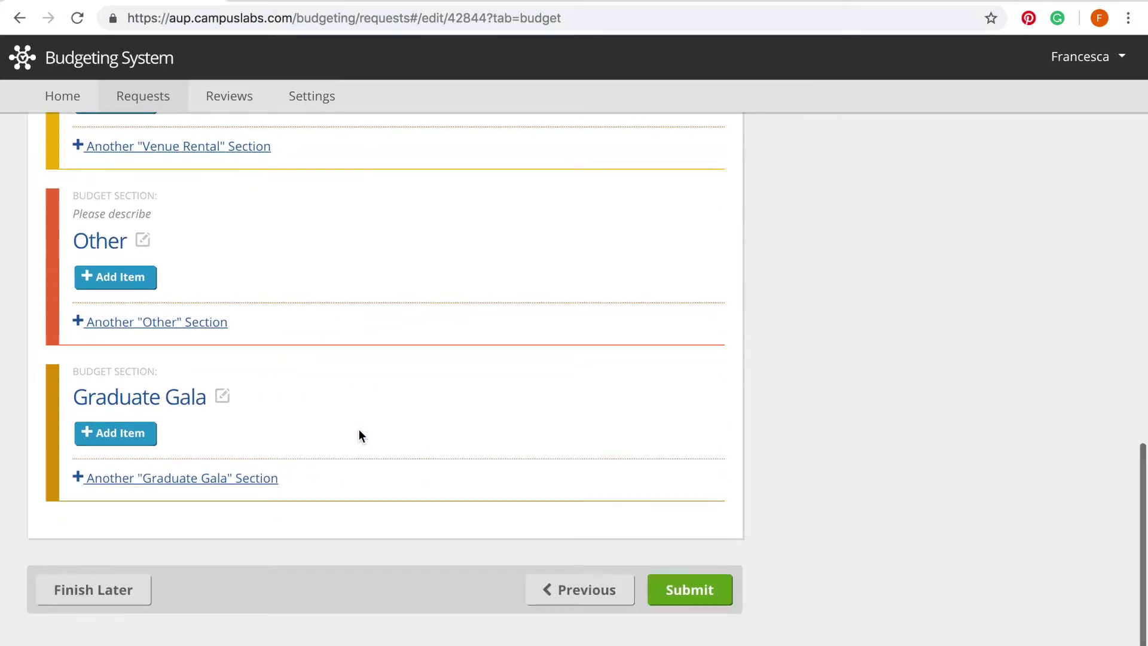
{"action": "scroll", "coordinate": [358, 429], "scroll_direction": "up", "scroll_amount": 6}
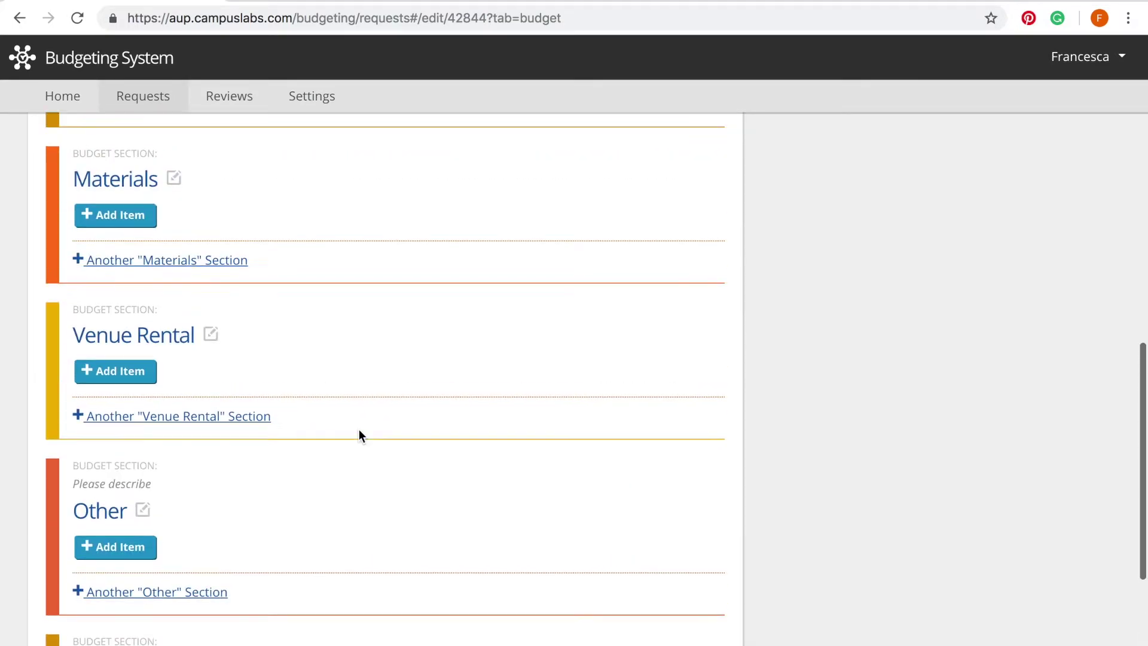
{"action": "scroll", "coordinate": [359, 429], "scroll_direction": "up", "scroll_amount": 4}
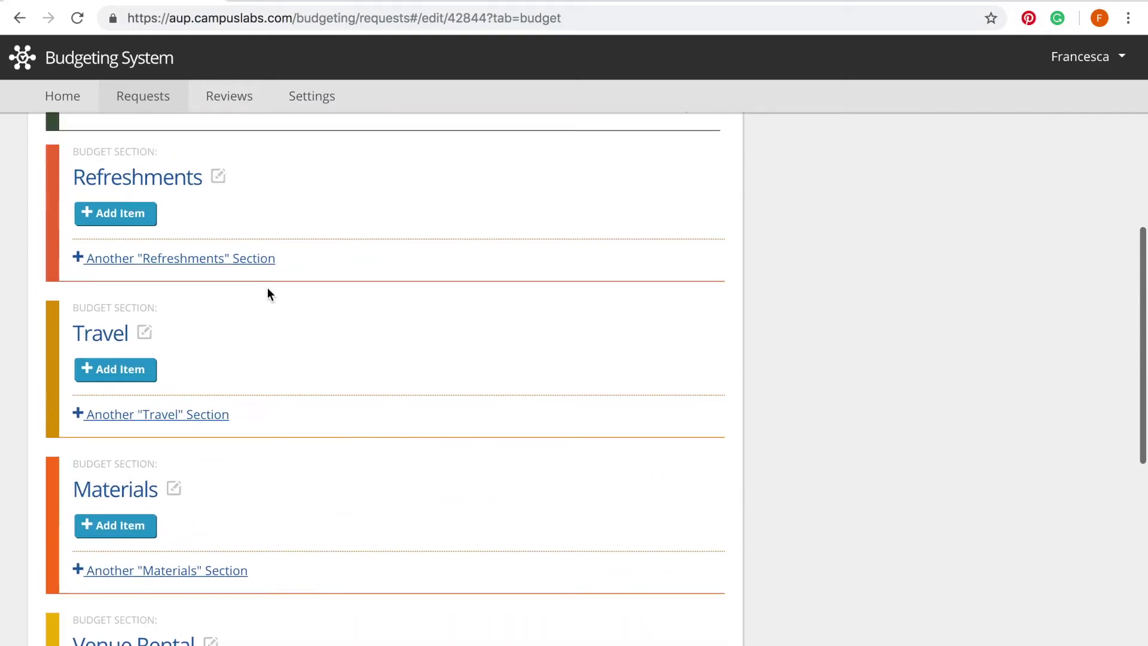
{"action": "scroll", "coordinate": [243, 508], "scroll_direction": "down", "scroll_amount": 4}
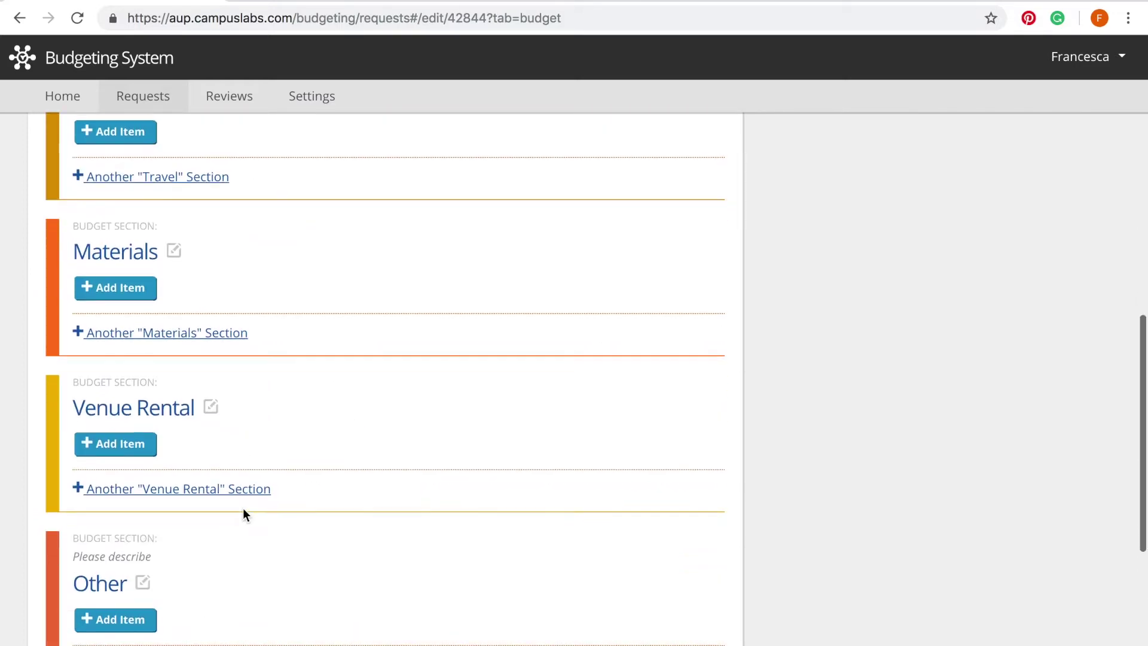
Start a line item in the Other budget section under the "other" (Expense) category and name it Speaker Fee.
{"action": "scroll", "coordinate": [196, 464], "scroll_direction": "down", "scroll_amount": 5}
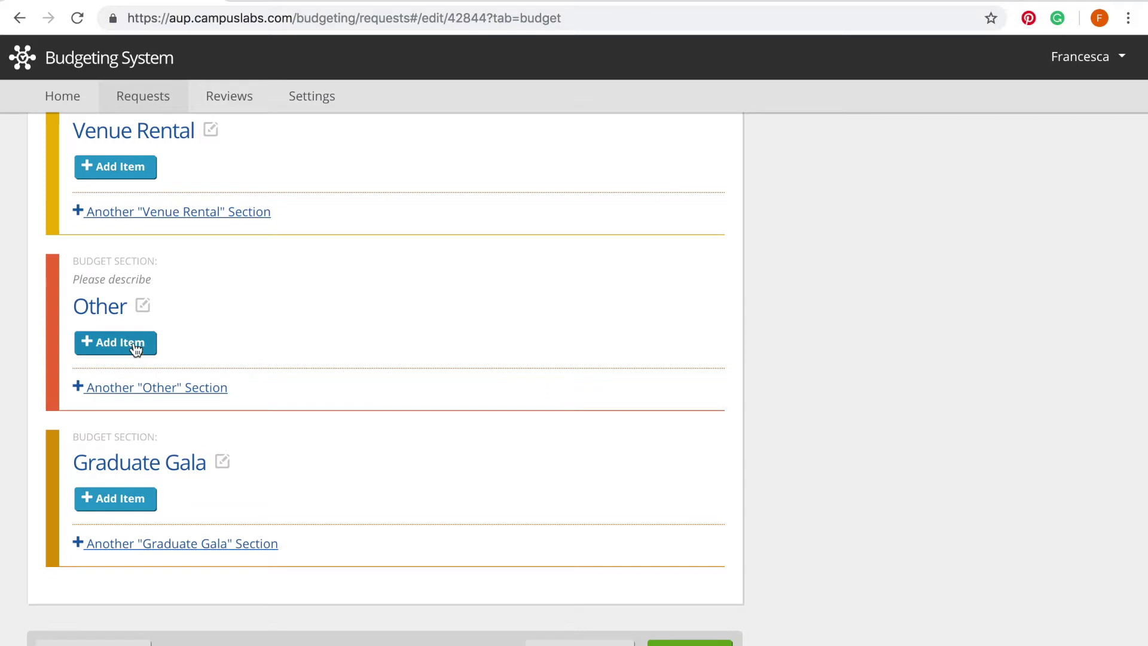
{"action": "left_click", "coordinate": [136, 349]}
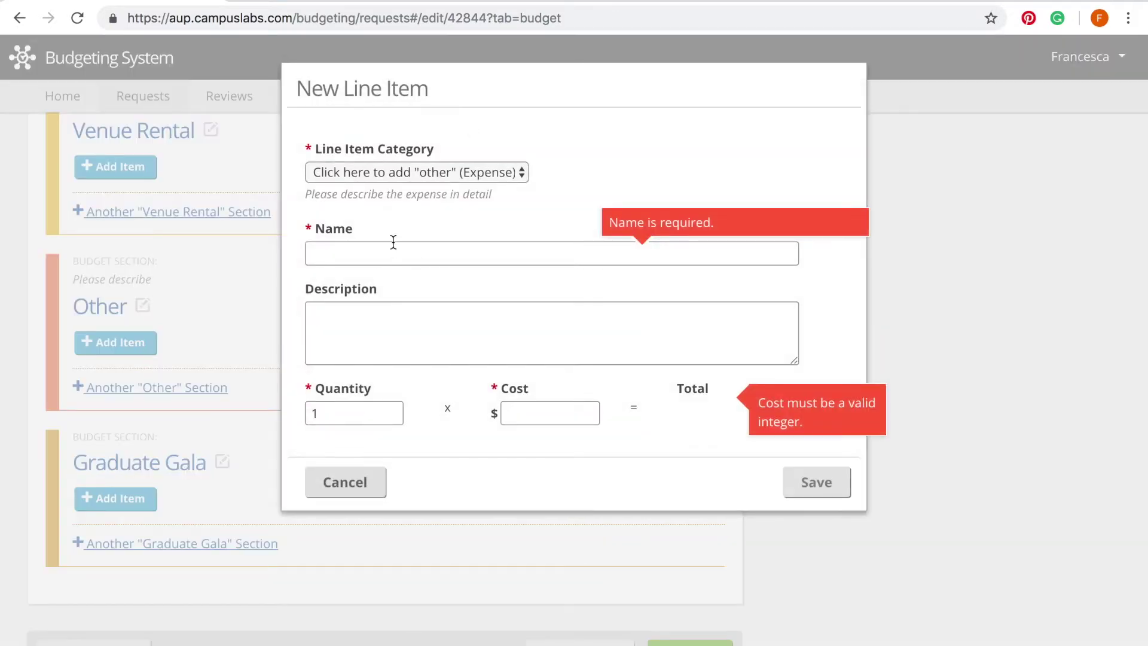
{"action": "left_click", "coordinate": [421, 171]}
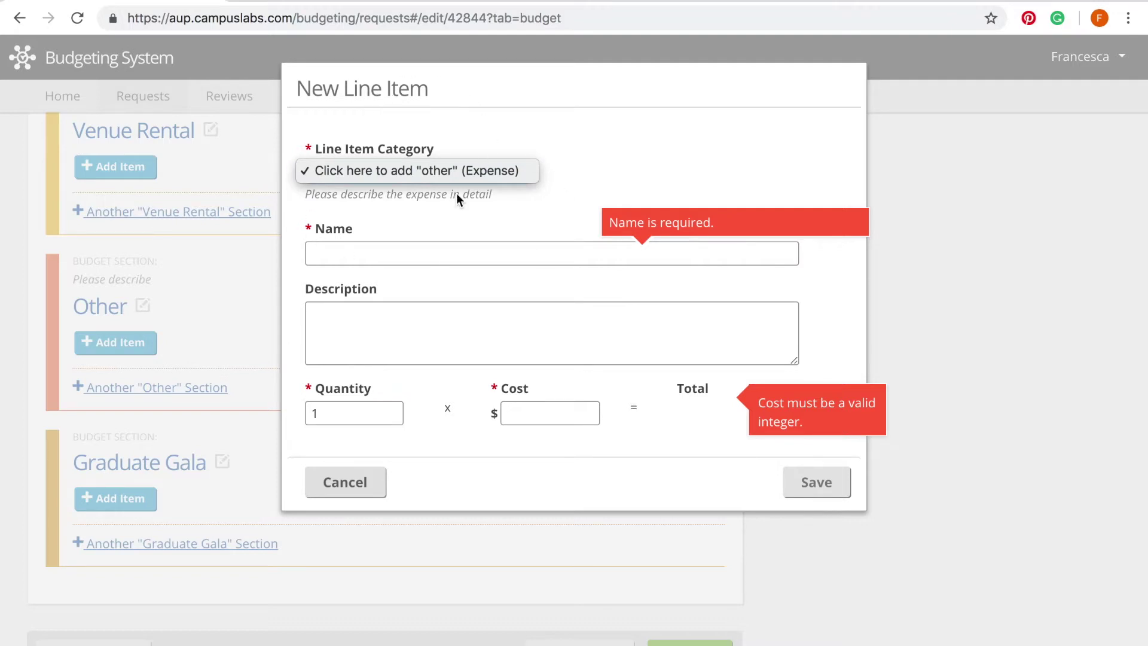
{"action": "left_click", "coordinate": [536, 138]}
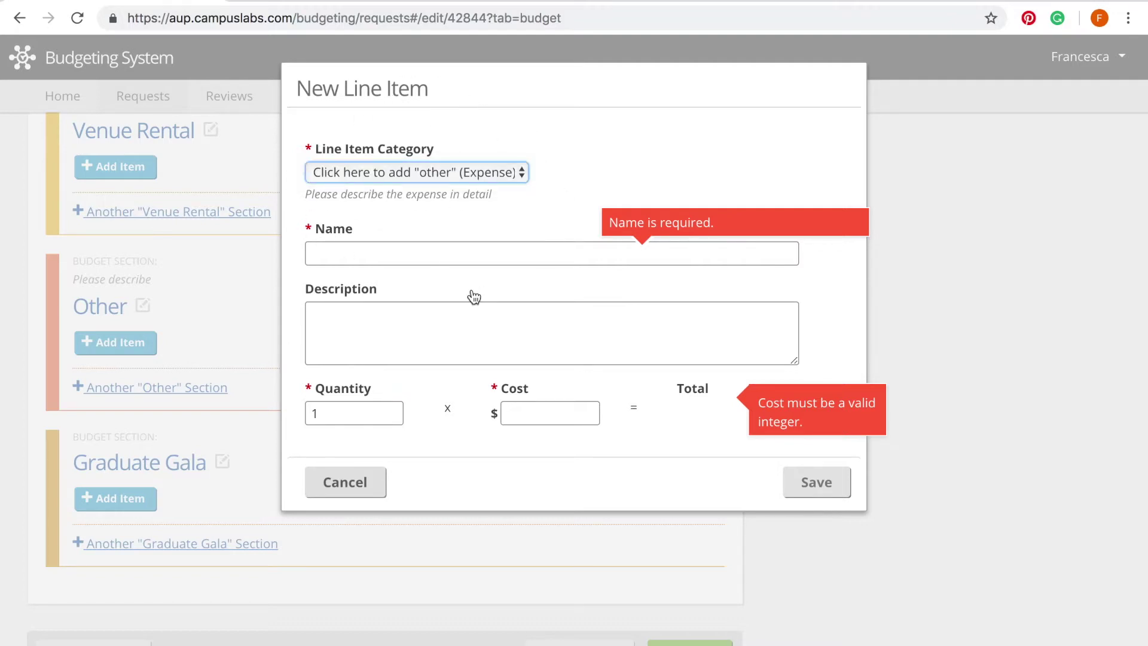
{"action": "left_click", "coordinate": [494, 253]}
{"action": "type", "text": "Spea"}
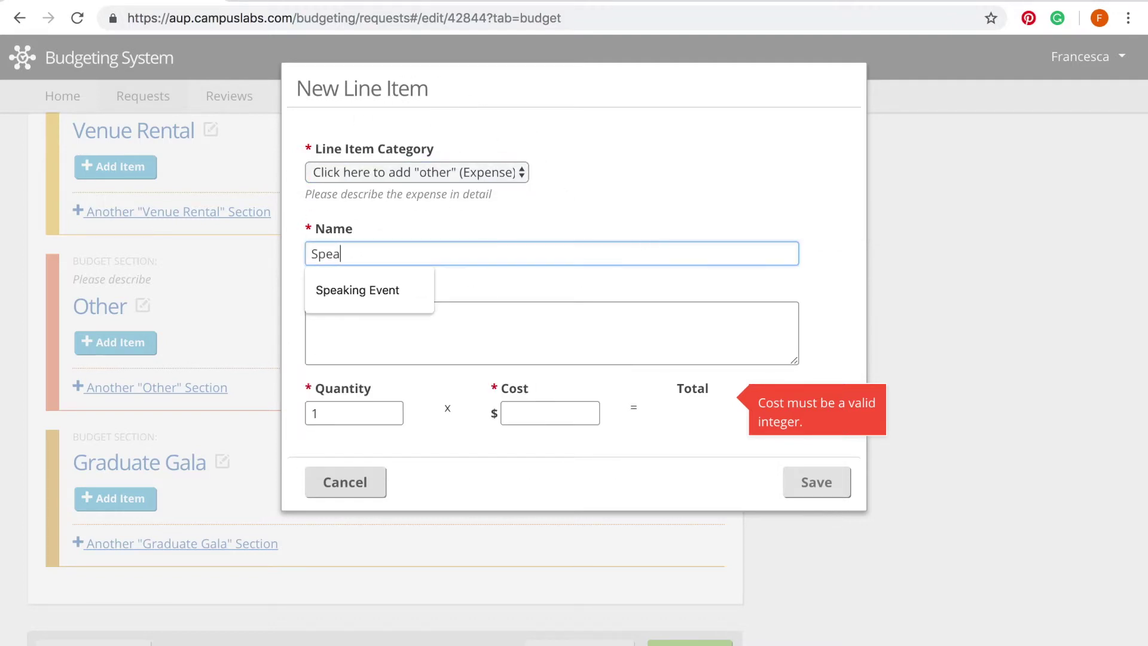
{"action": "type", "text": "ker Fee"}
Describe the Speaker Fee item as "2 nights at hotel", set its quantity to 2 and cost to $100, and save it.
{"action": "left_click", "coordinate": [462, 316]}
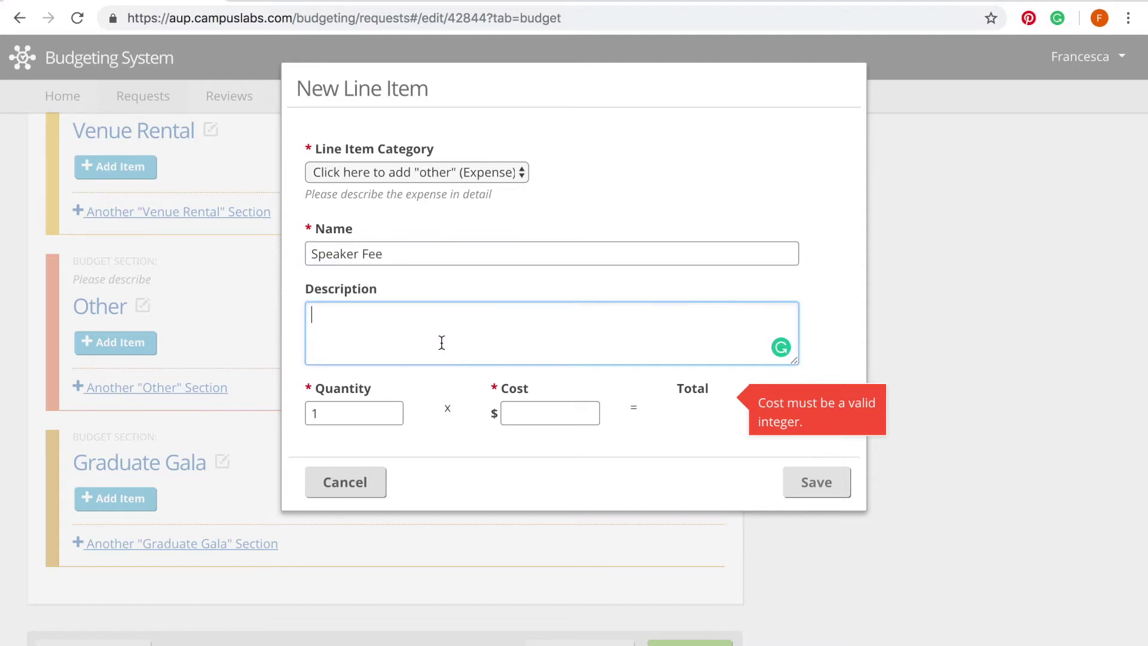
{"action": "type", "text": "2 nights at hotel"}
{"action": "double_click", "coordinate": [353, 412]}
{"action": "type", "text": "2"}
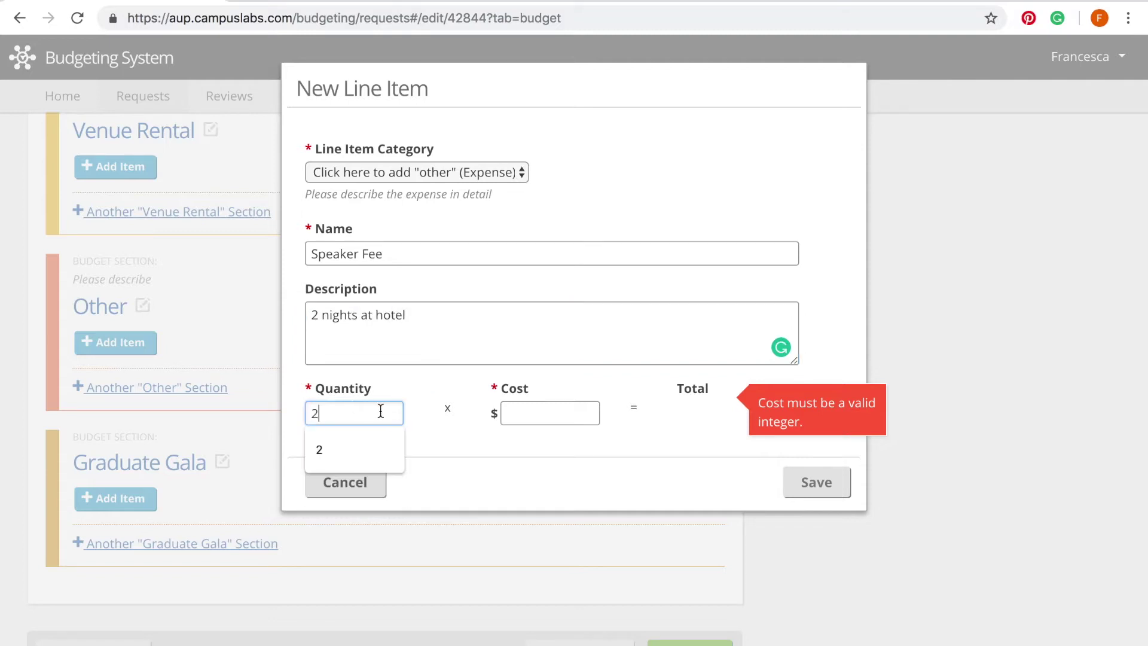
{"action": "left_click", "coordinate": [519, 412]}
{"action": "left_click", "coordinate": [524, 450]}
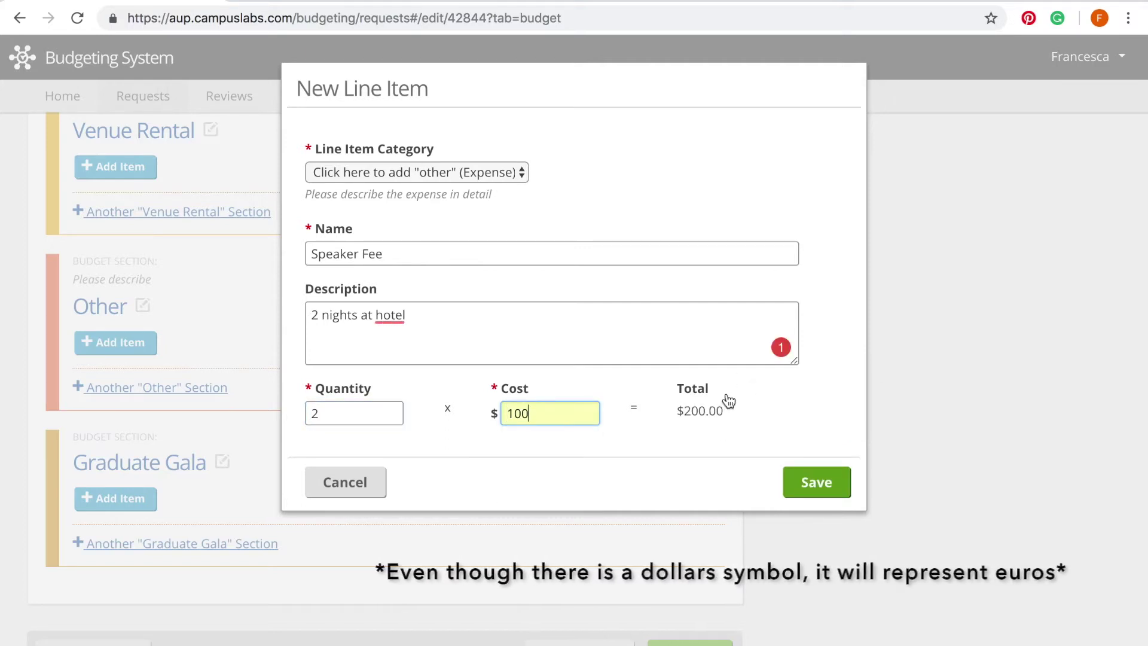
{"action": "left_click", "coordinate": [803, 489]}
{"action": "scroll", "coordinate": [467, 335], "scroll_direction": "up", "scroll_amount": 2}
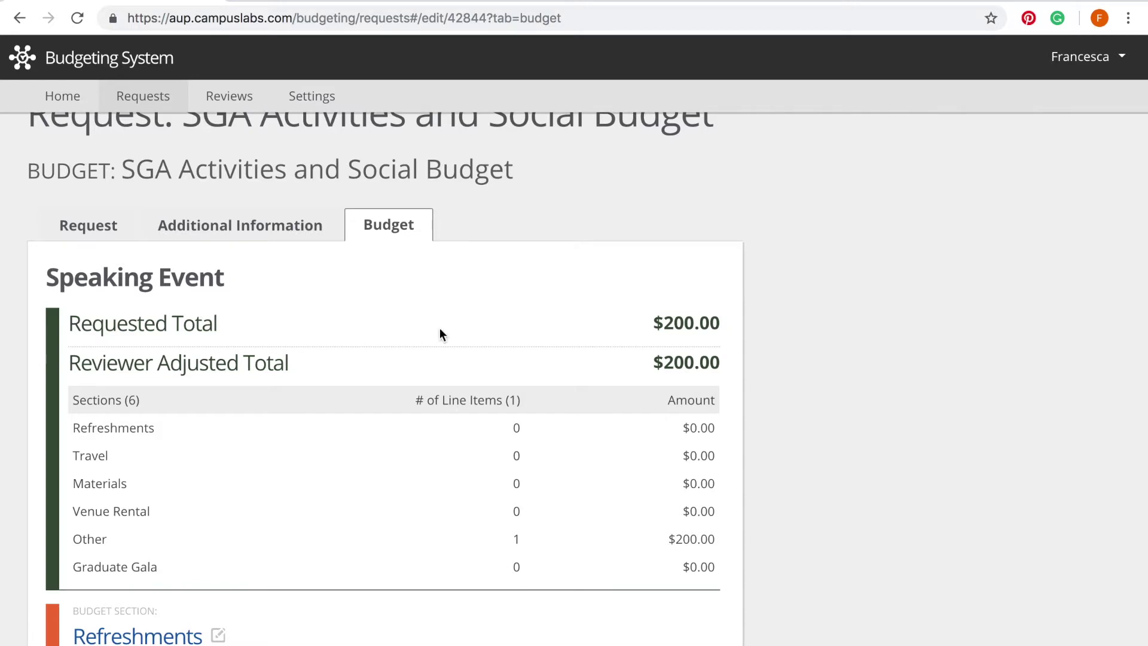
Start a line item in the Refreshments section under the Food (Expense) category and name it Pizza.
{"action": "scroll", "coordinate": [480, 637], "scroll_direction": "down", "scroll_amount": 4}
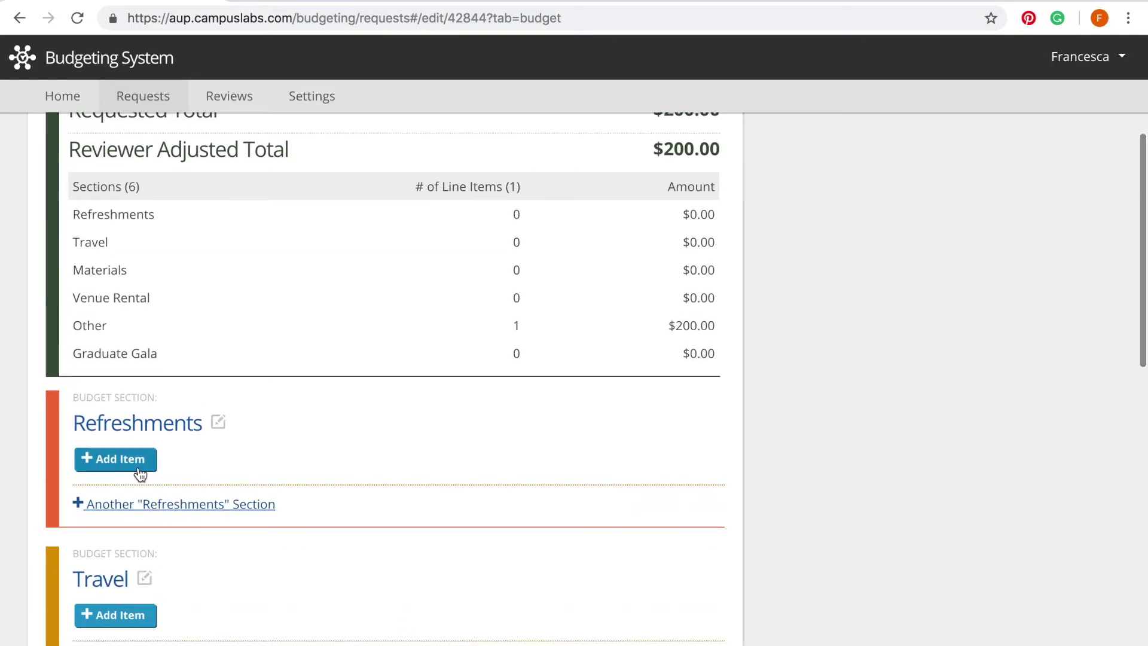
{"action": "left_click", "coordinate": [119, 463]}
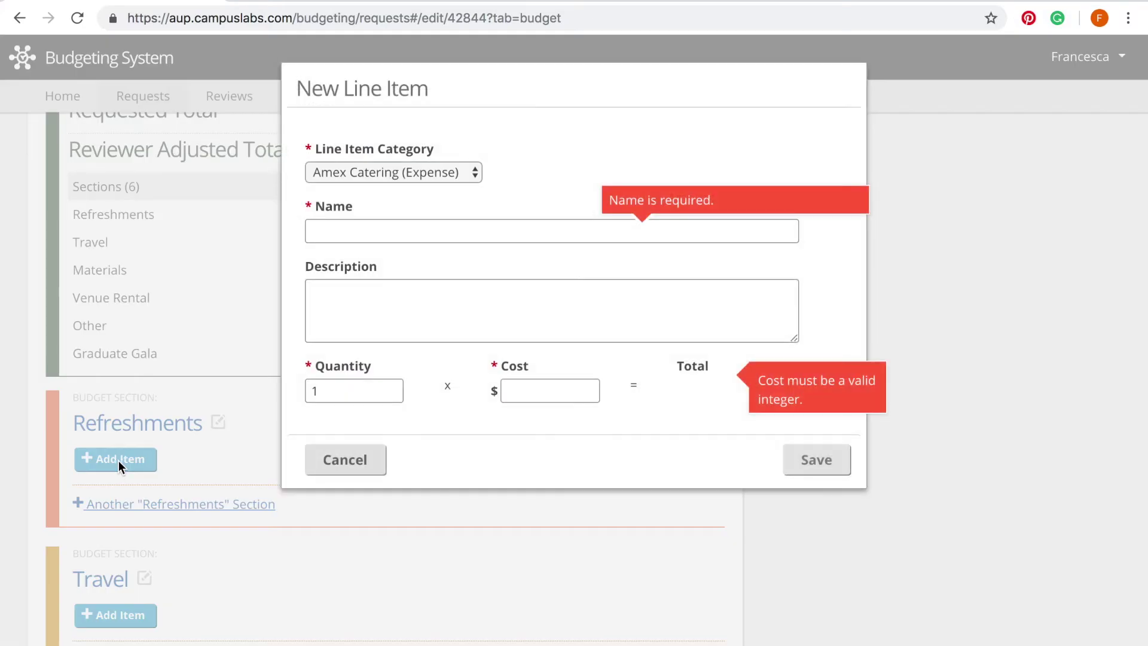
{"action": "left_click", "coordinate": [393, 165]}
{"action": "left_click", "coordinate": [395, 189]}
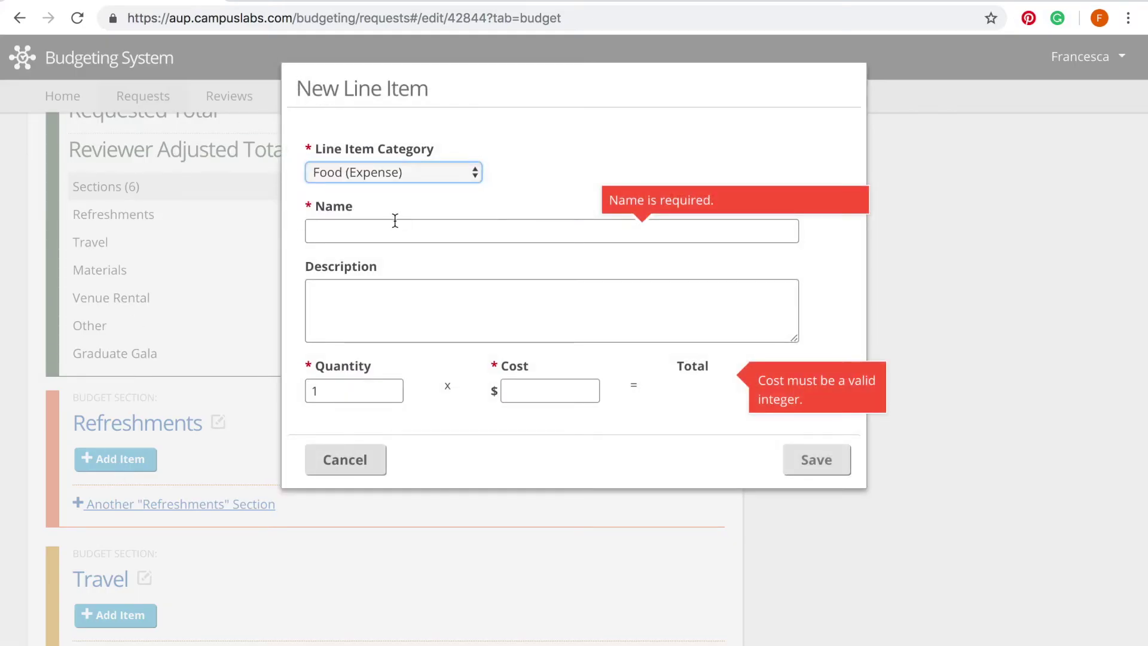
{"action": "left_click", "coordinate": [395, 231]}
{"action": "type", "text": "Pizza"}
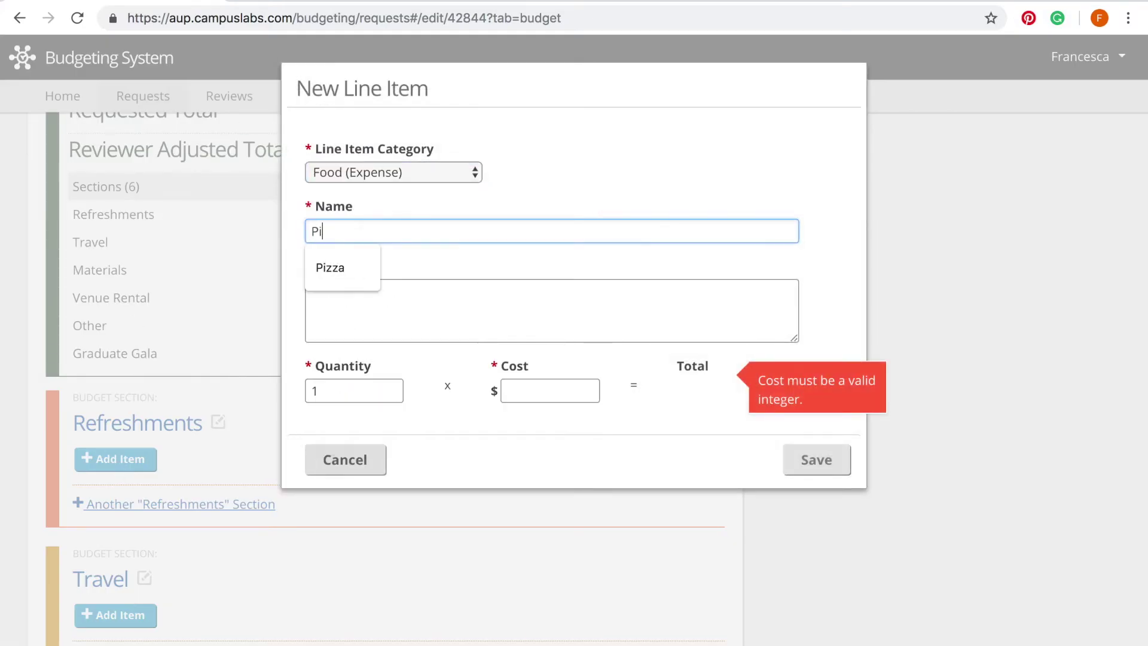
Set the Pizza item's quantity to 15 and its cost to $7, and save it.
{"action": "left_click", "coordinate": [359, 390]}
{"action": "key", "text": "BackSpace"}
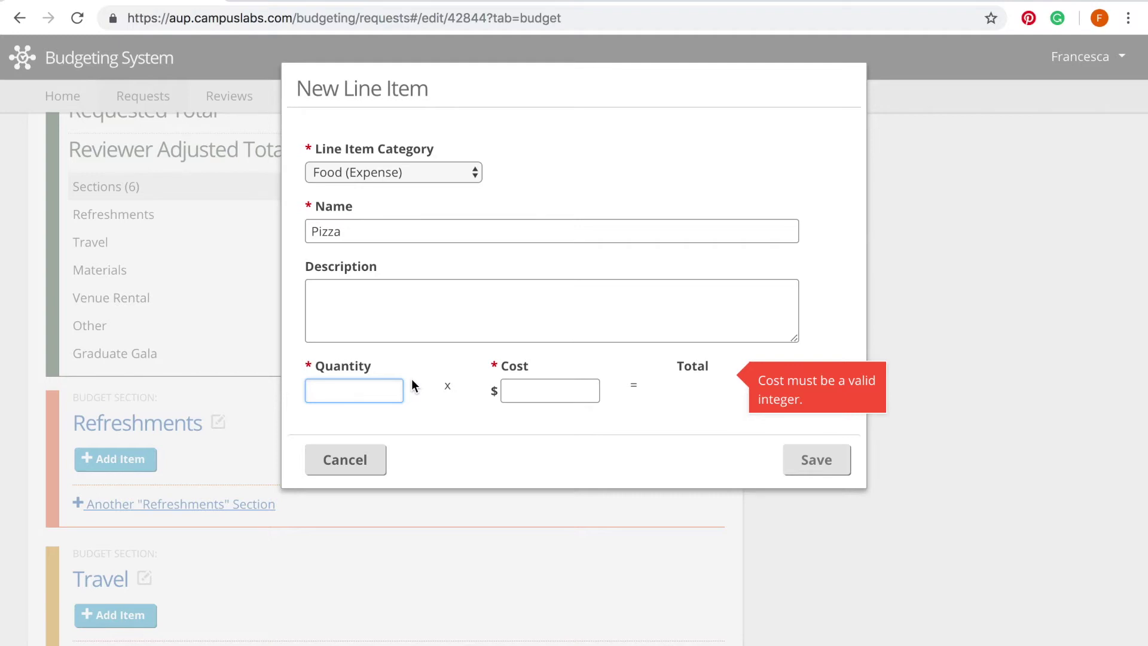
{"action": "type", "text": "15"}
{"action": "left_click", "coordinate": [516, 390]}
{"action": "type", "text": "7"}
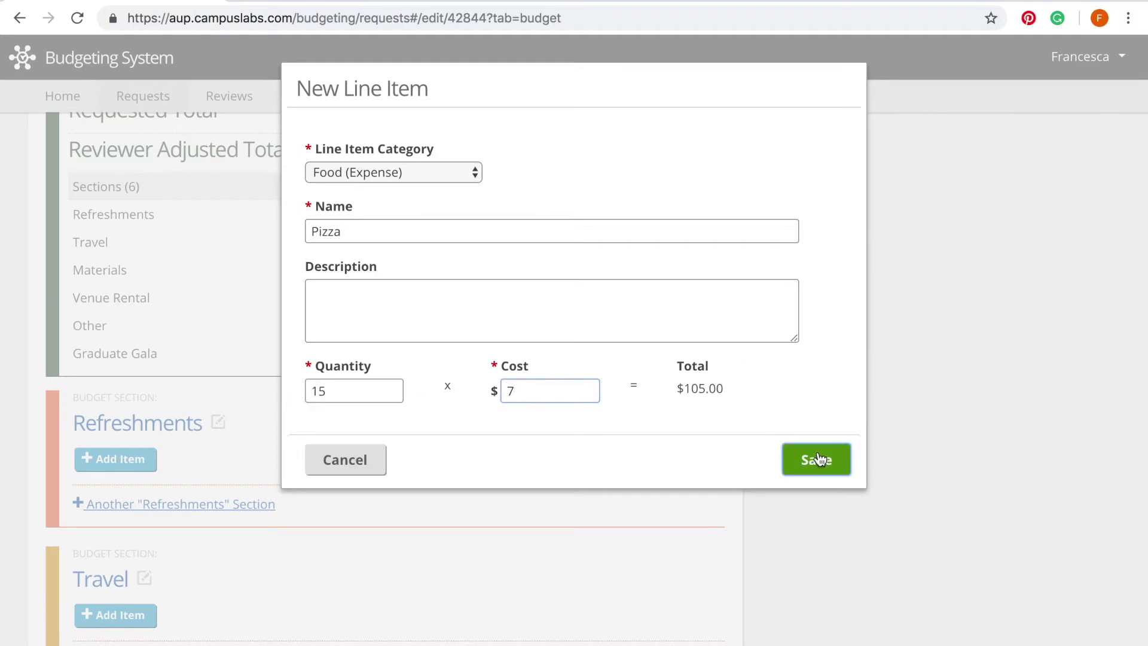
{"action": "left_click", "coordinate": [799, 464]}
{"action": "scroll", "coordinate": [623, 464], "scroll_direction": "up", "scroll_amount": 1}
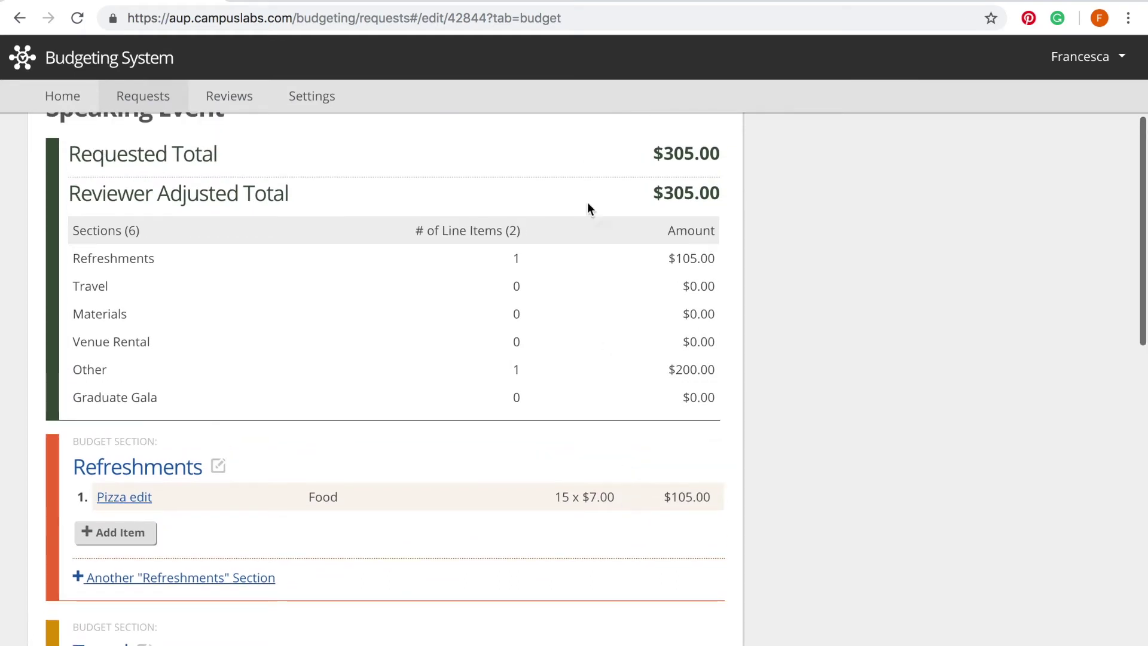
Add a Soda line item to Refreshments under Amex Catering (Expense), with a quantity of 6 and a cost of $2.
{"action": "scroll", "coordinate": [521, 404], "scroll_direction": "down", "scroll_amount": 1}
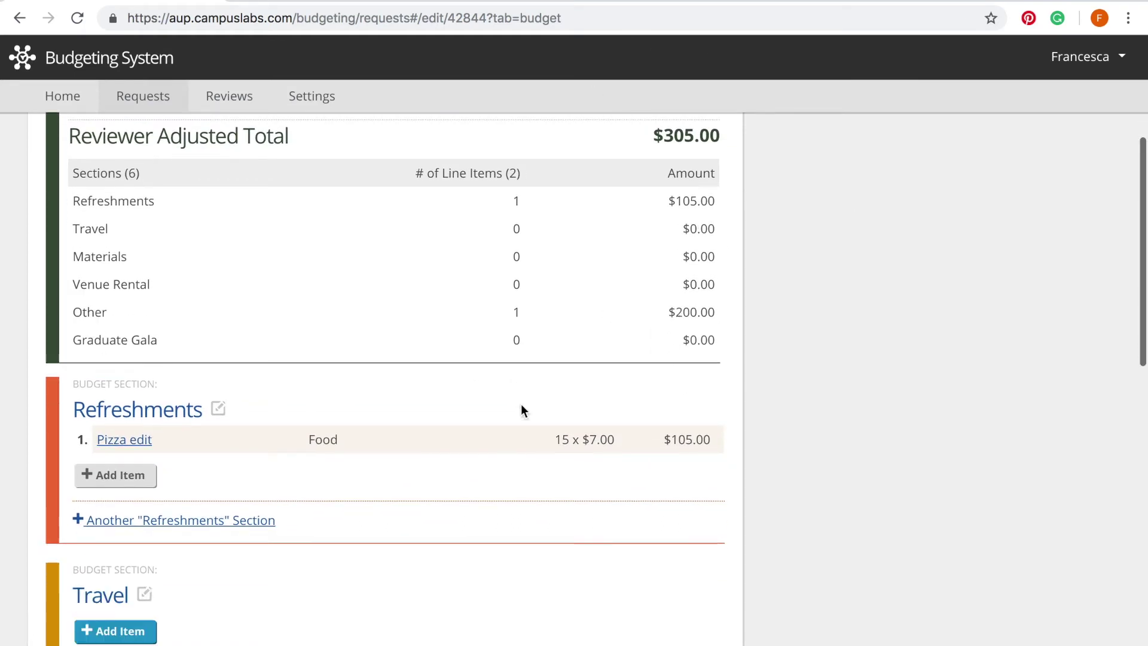
{"action": "left_click", "coordinate": [151, 476]}
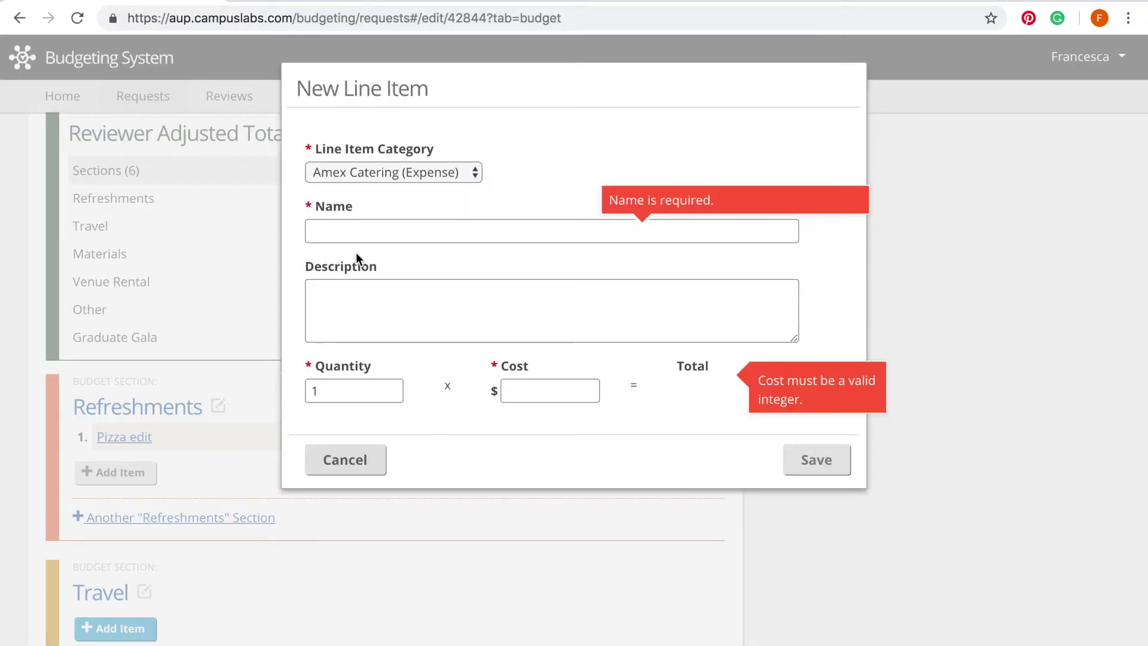
{"action": "left_click", "coordinate": [336, 177]}
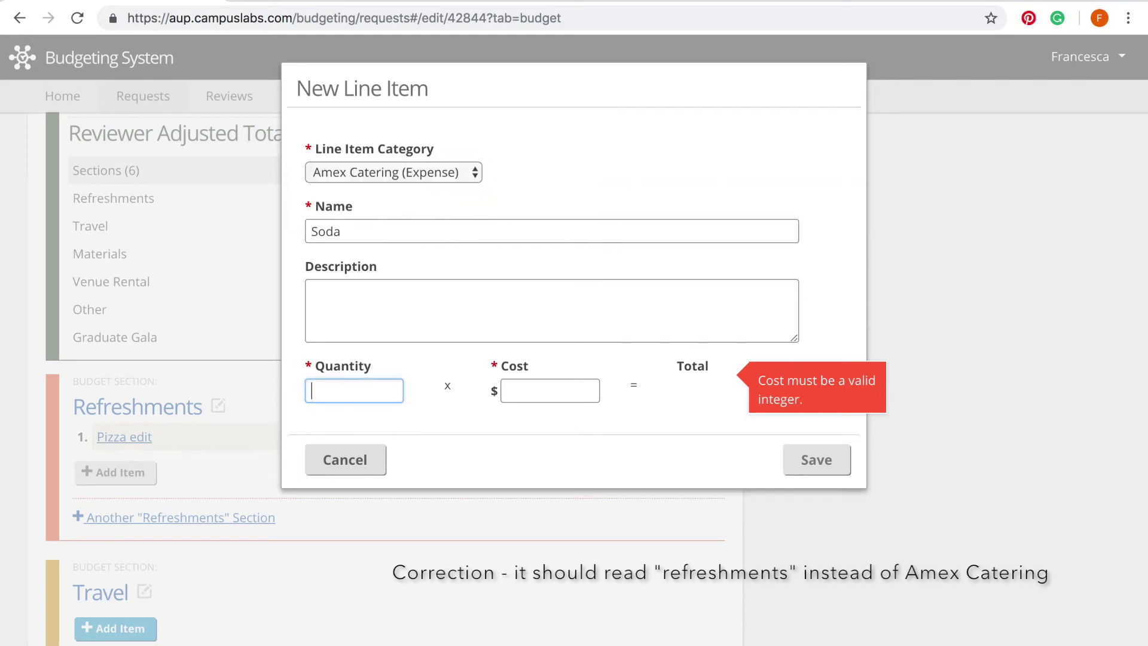
{"action": "type", "text": "6"}
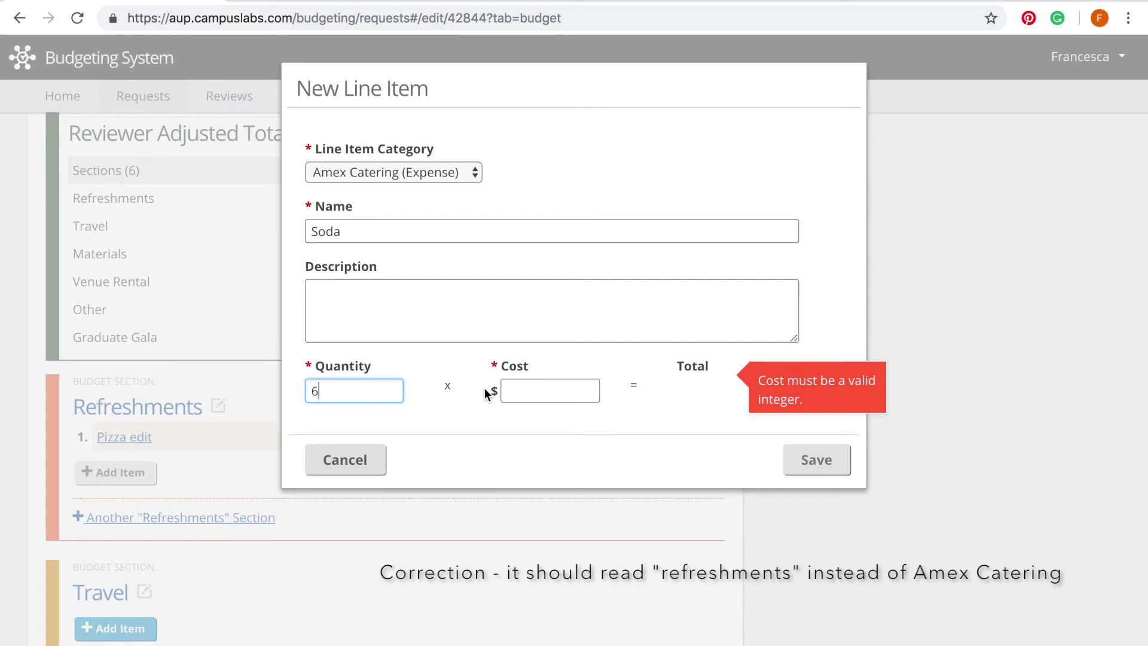
{"action": "left_click", "coordinate": [523, 391]}
{"action": "type", "text": "2"}
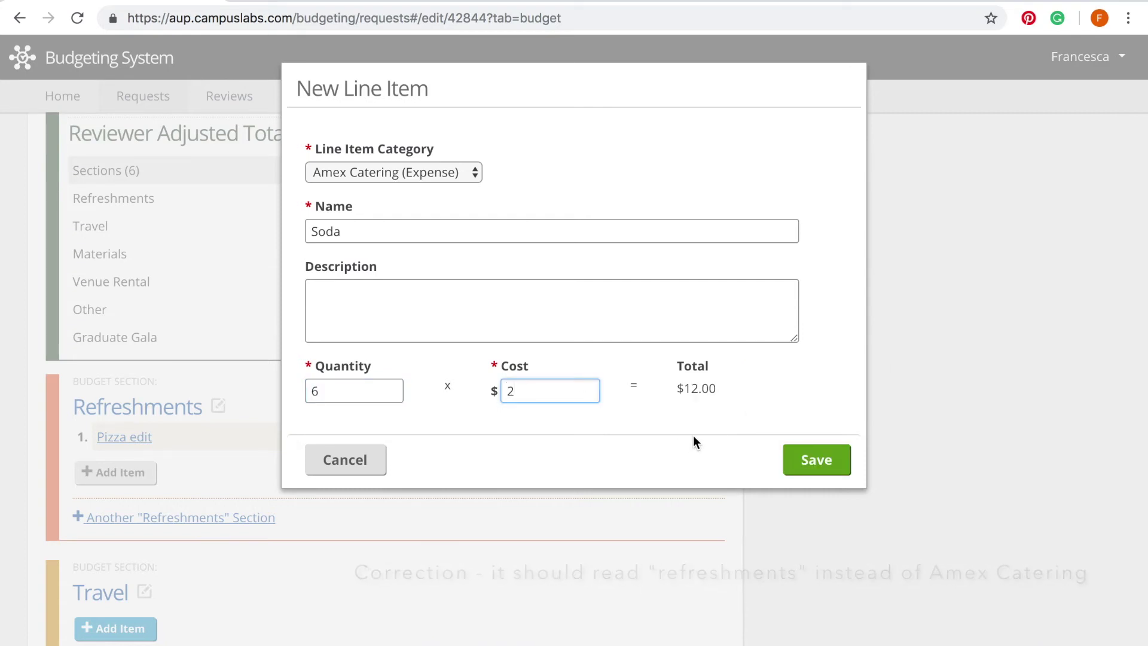
{"action": "left_click", "coordinate": [806, 471]}
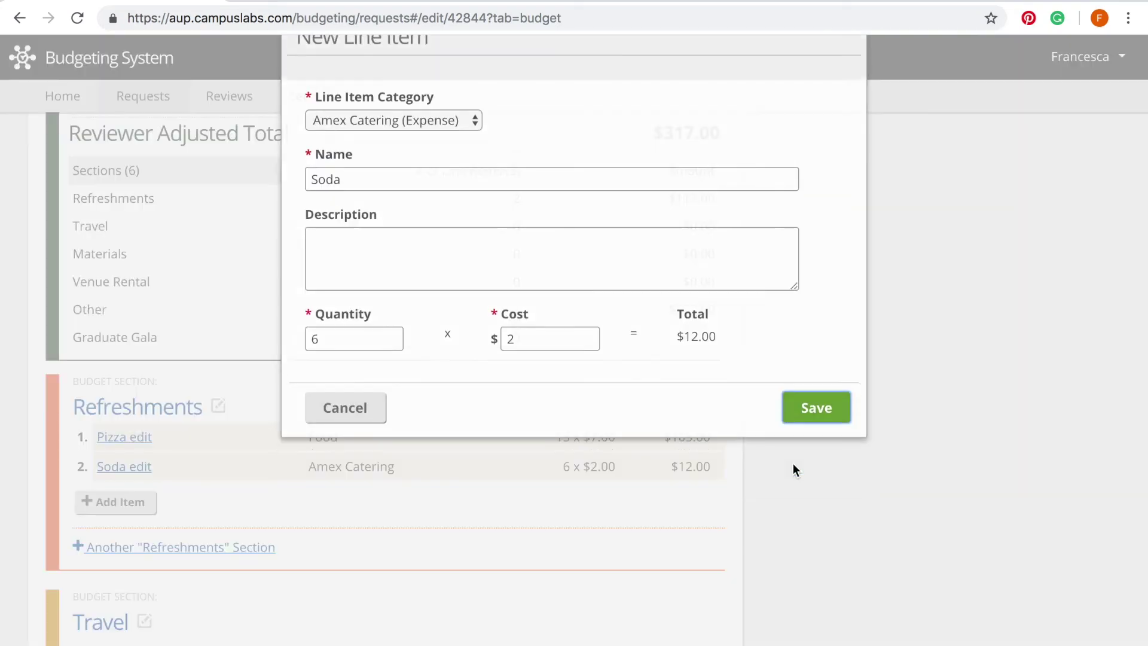
Check the budget totals and submit the Speaking Event request.
{"action": "scroll", "coordinate": [562, 281], "scroll_direction": "up", "scroll_amount": 3}
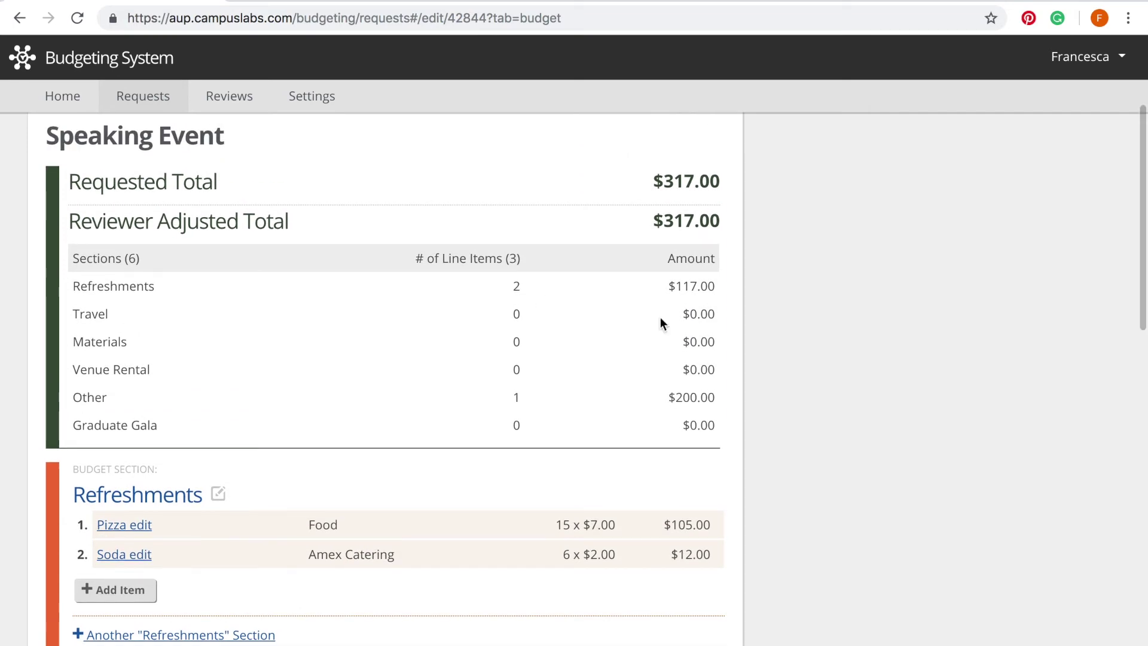
{"action": "scroll", "coordinate": [520, 464], "scroll_direction": "down", "scroll_amount": 1}
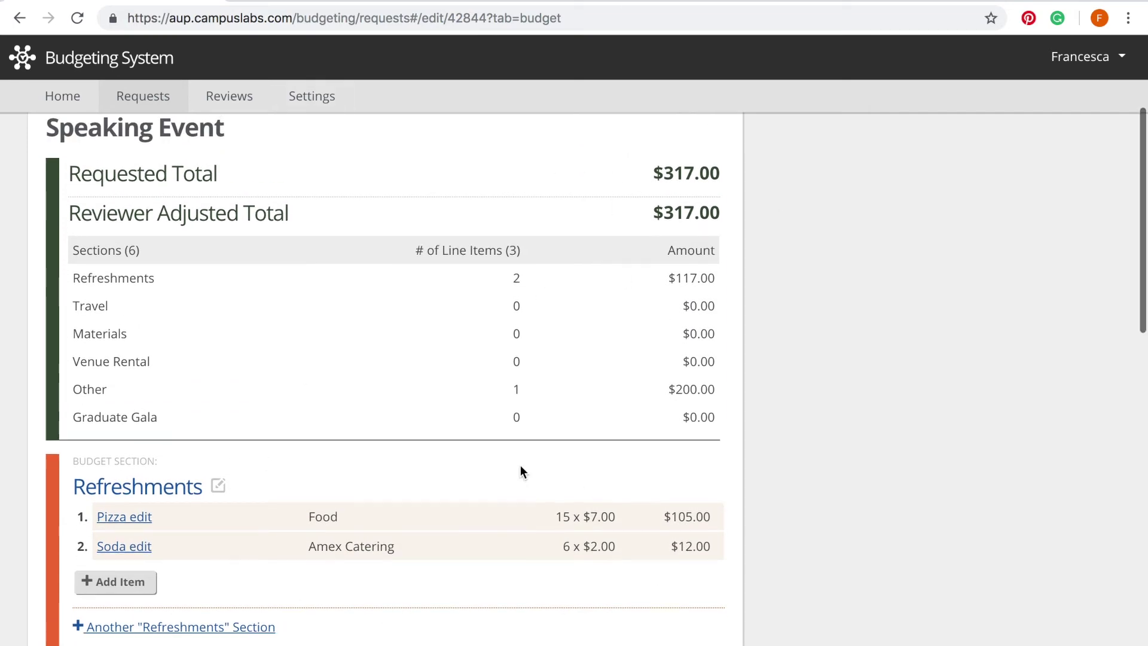
{"action": "scroll", "coordinate": [542, 271], "scroll_direction": "down", "scroll_amount": 2}
{"action": "scroll", "coordinate": [543, 266], "scroll_direction": "down", "scroll_amount": 15}
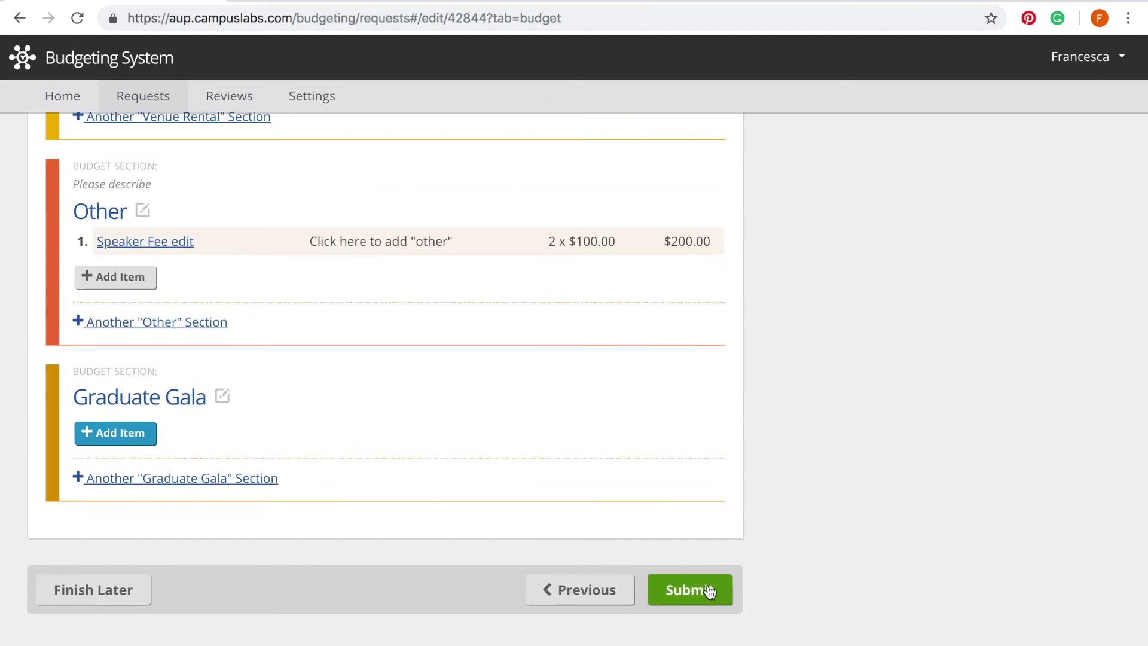
{"action": "left_click", "coordinate": [713, 591]}
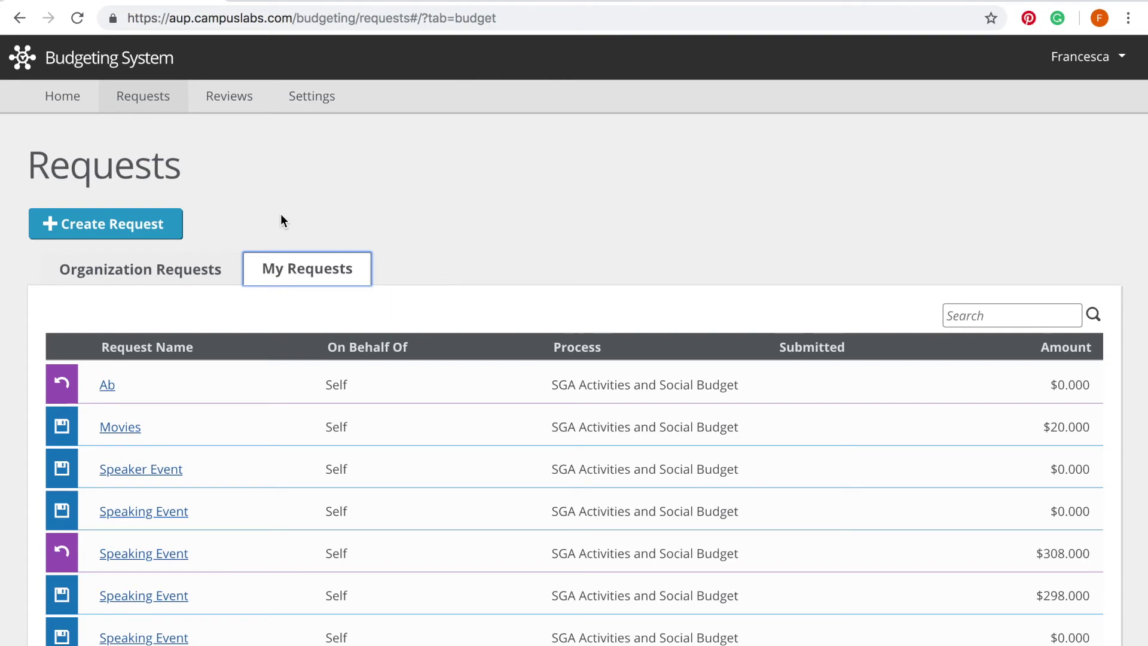
Open the submitted Speaking Event request from My Requests and review its Additional Information answers.
{"action": "scroll", "coordinate": [281, 221], "scroll_direction": "down", "scroll_amount": 3}
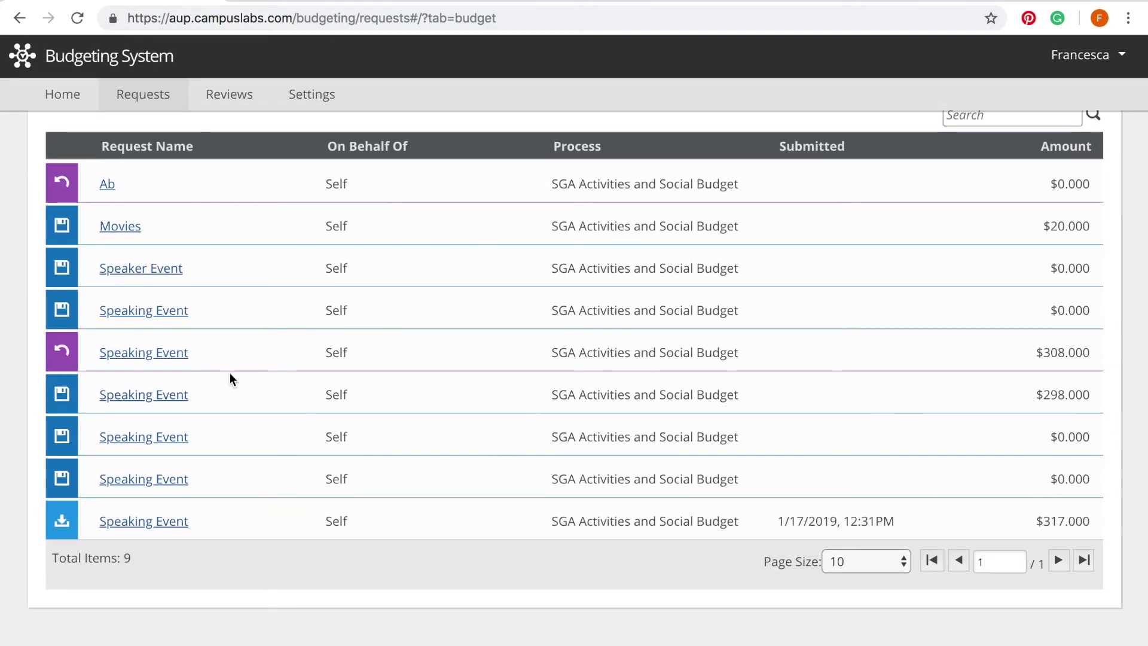
{"action": "left_click", "coordinate": [166, 520]}
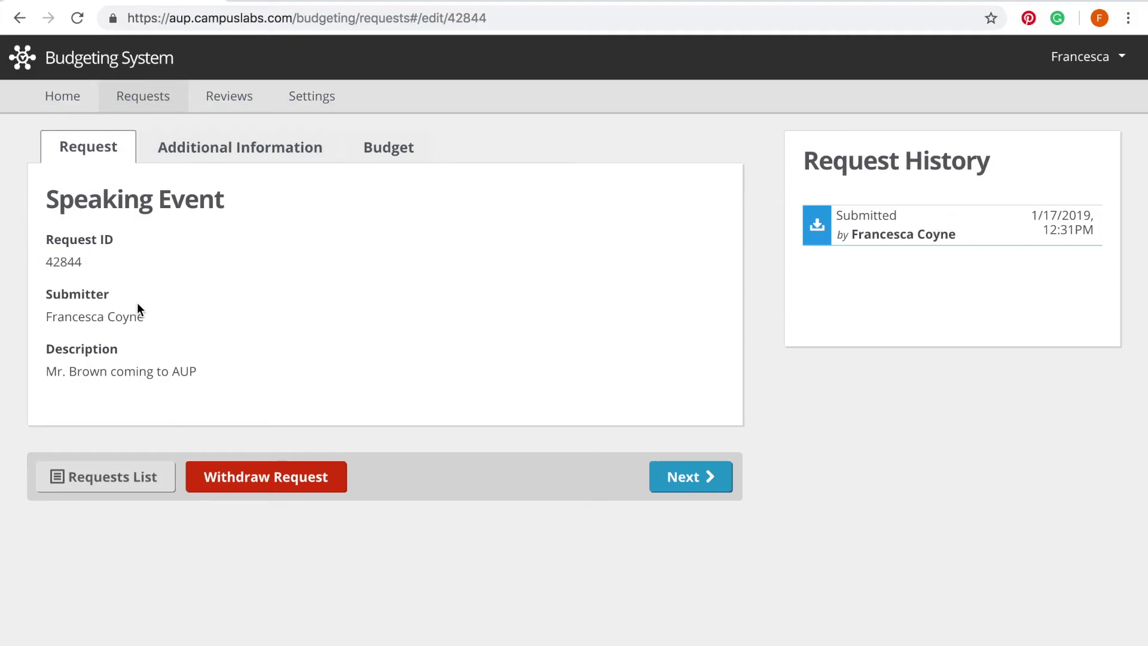
{"action": "left_click", "coordinate": [209, 147]}
{"action": "scroll", "coordinate": [214, 160], "scroll_direction": "down", "scroll_amount": 1}
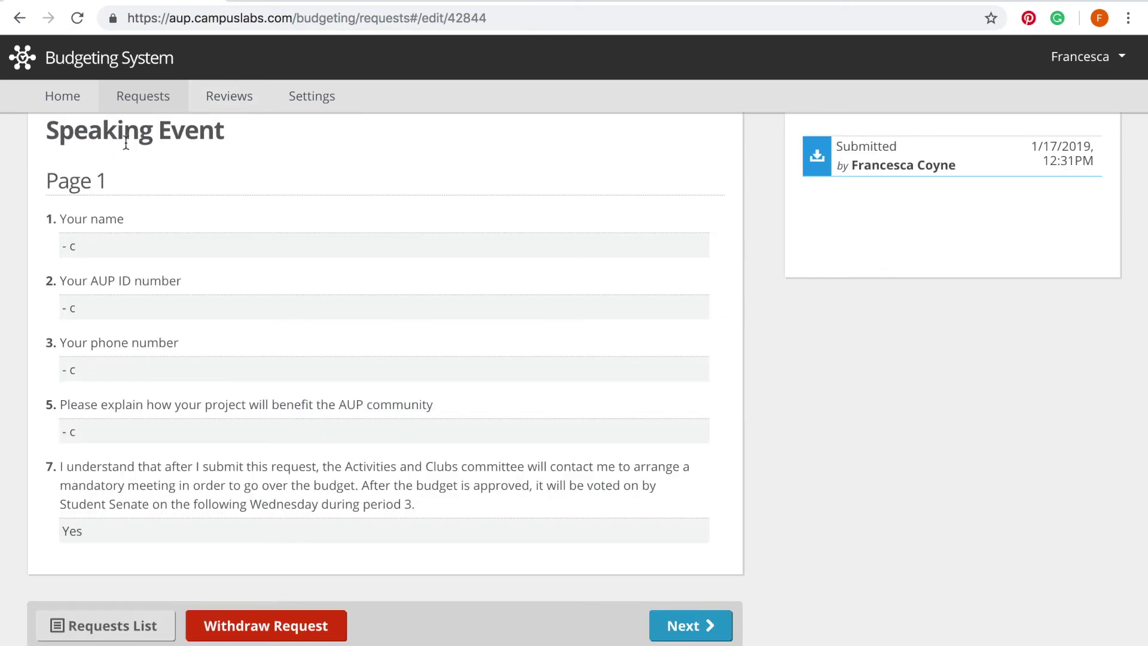
{"action": "scroll", "coordinate": [844, 257], "scroll_direction": "up", "scroll_amount": 3}
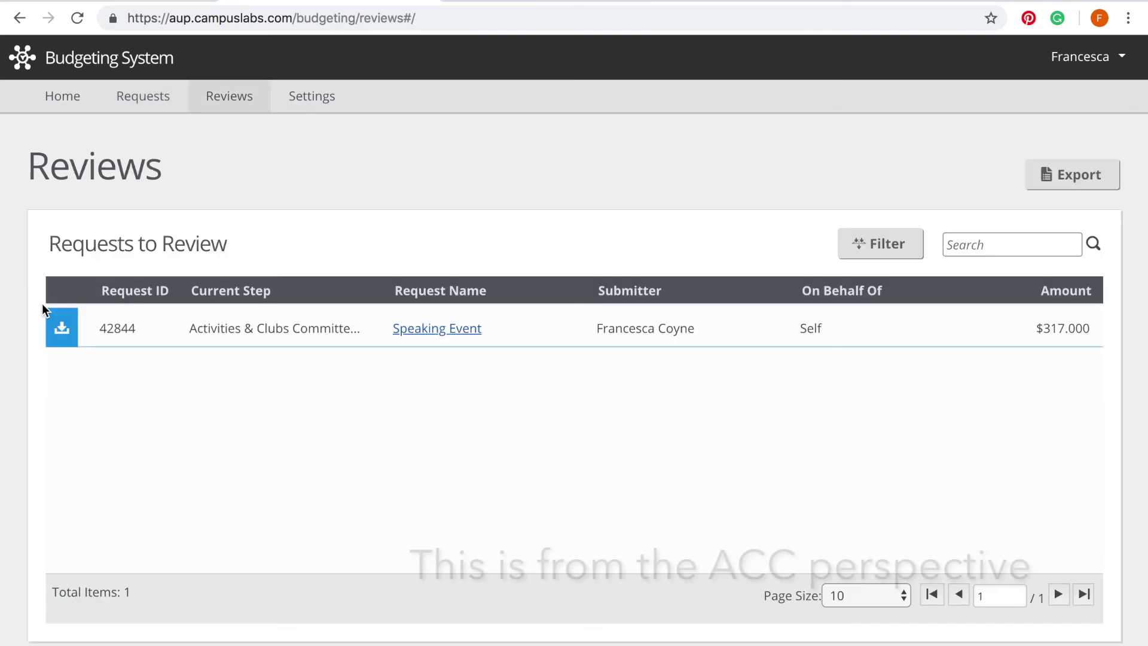
Forward the Speaking Event request from the ACC Initial Review to the next step and refresh the submitter's request page.
{"action": "left_click", "coordinate": [407, 333]}
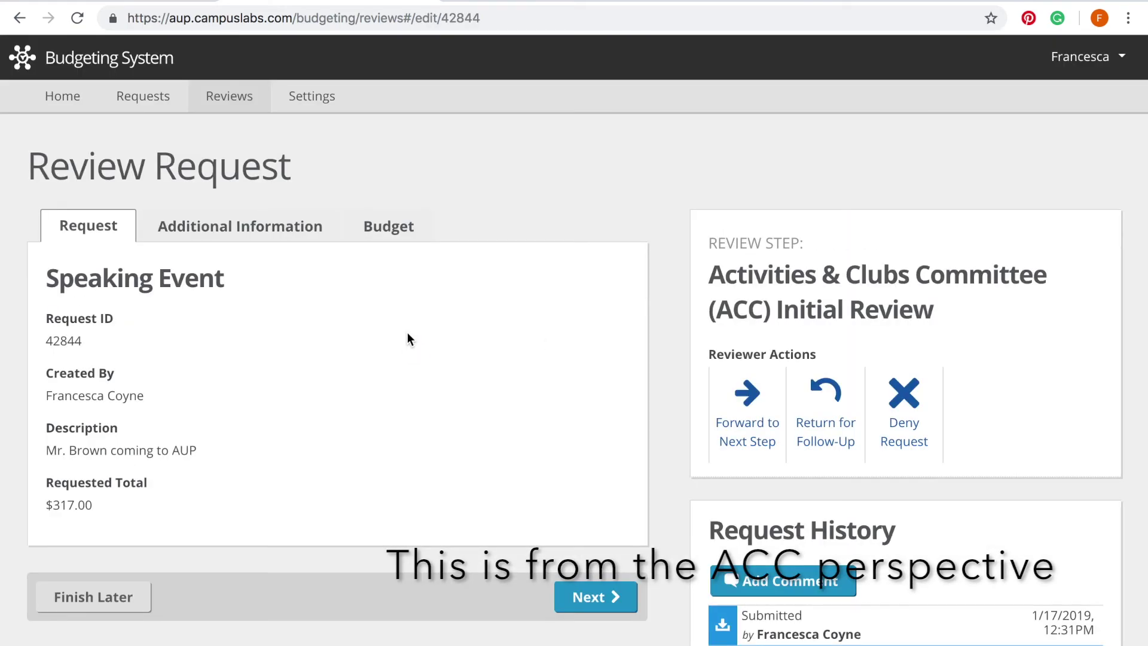
{"action": "left_click", "coordinate": [760, 416]}
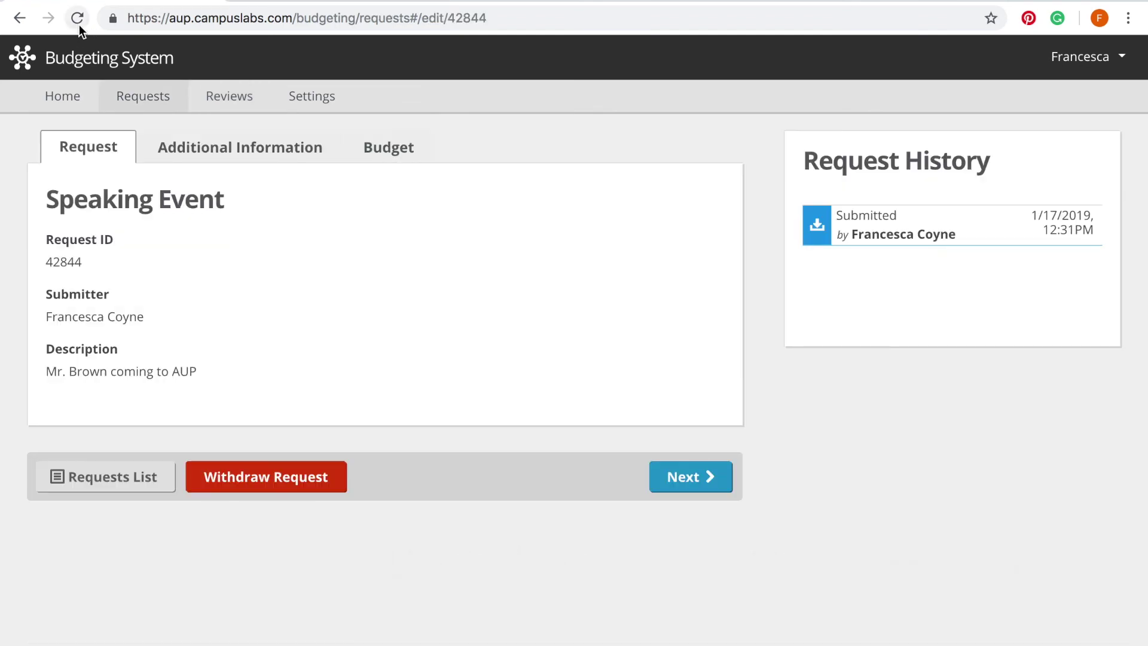
{"action": "left_click", "coordinate": [80, 27]}
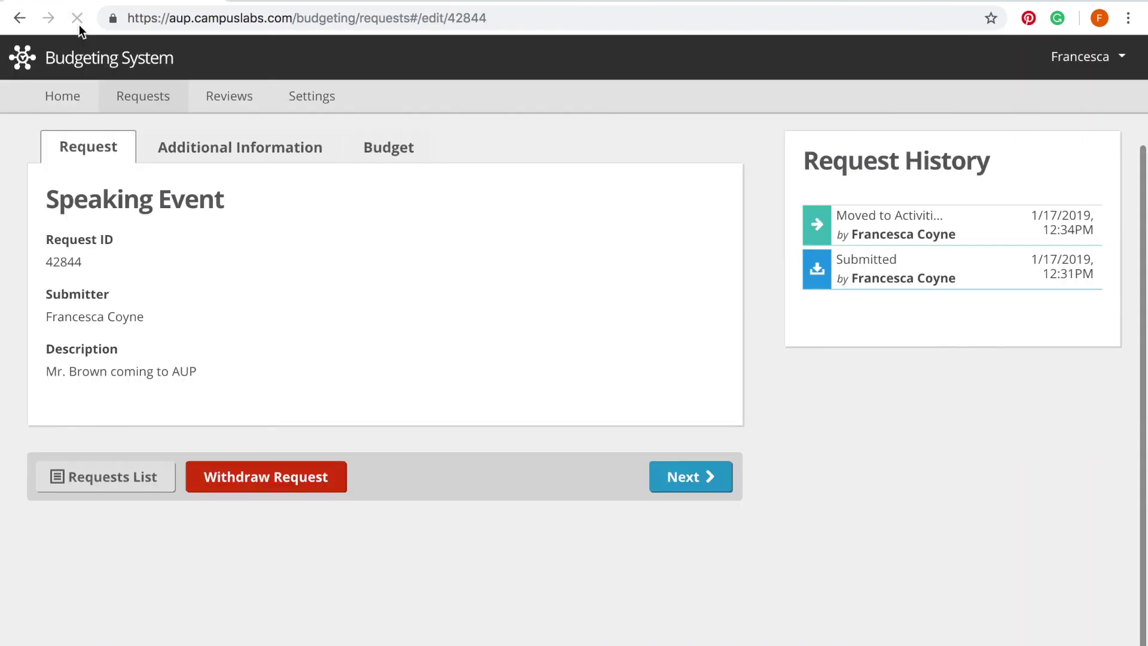